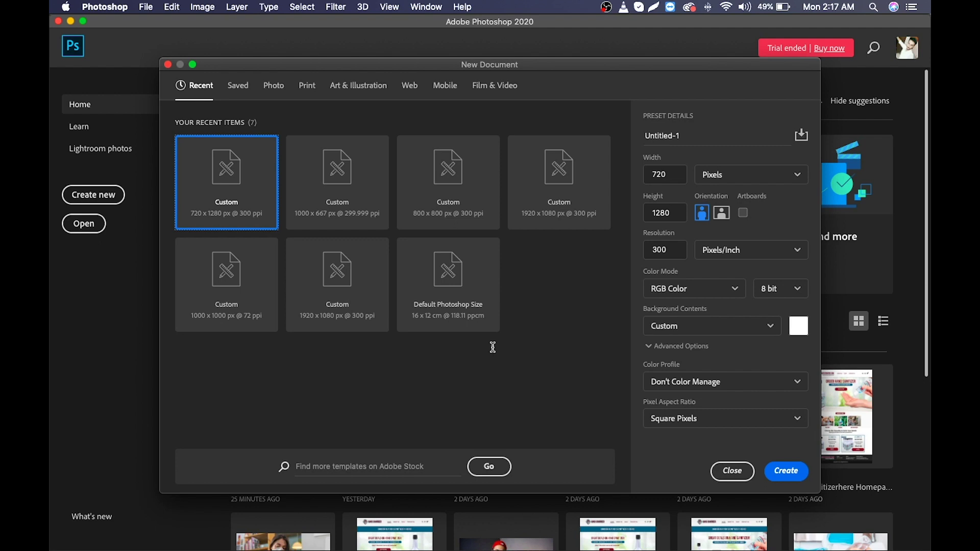
# - Create a blank 720×1280 px document and convert its Background into Layer 0
pyautogui.click(673, 175)
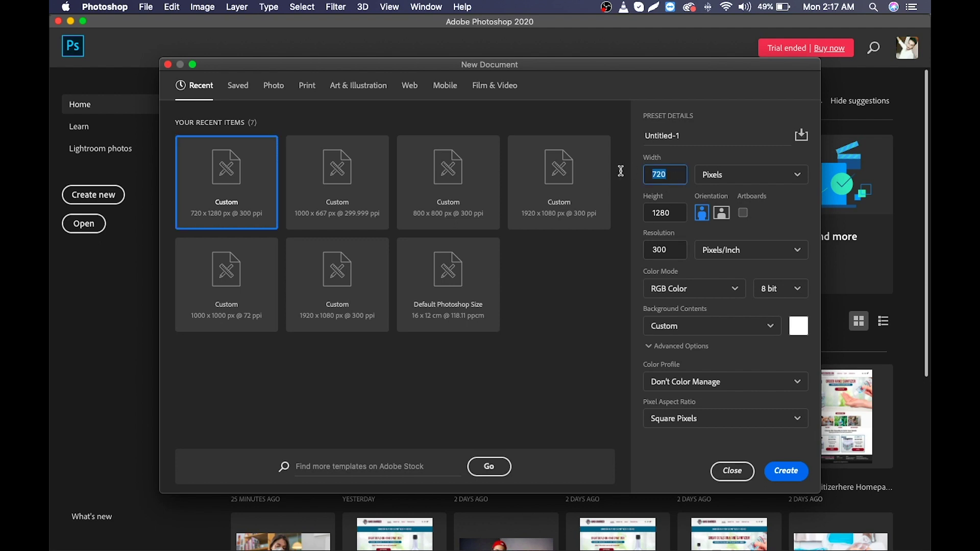
pyautogui.click(675, 213)
pyautogui.click(671, 249)
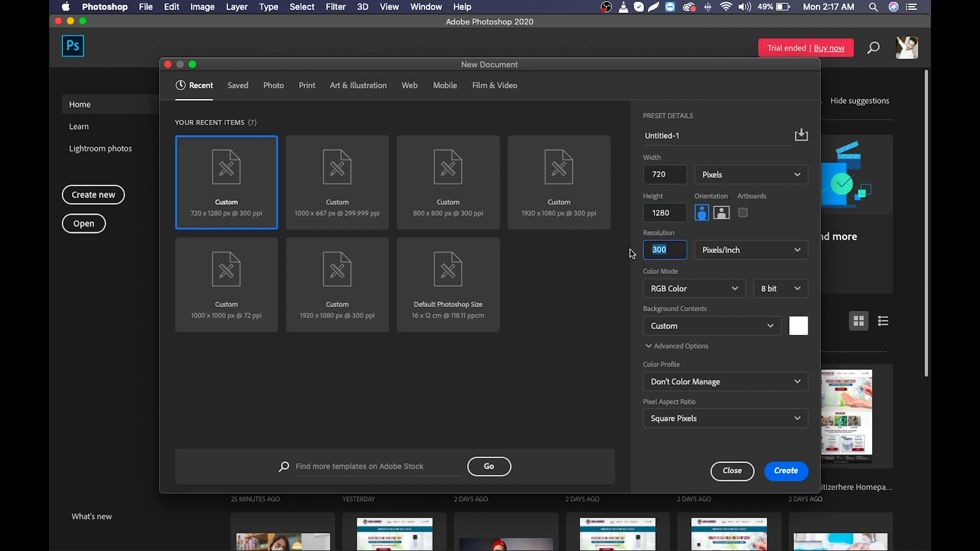
pyautogui.click(778, 472)
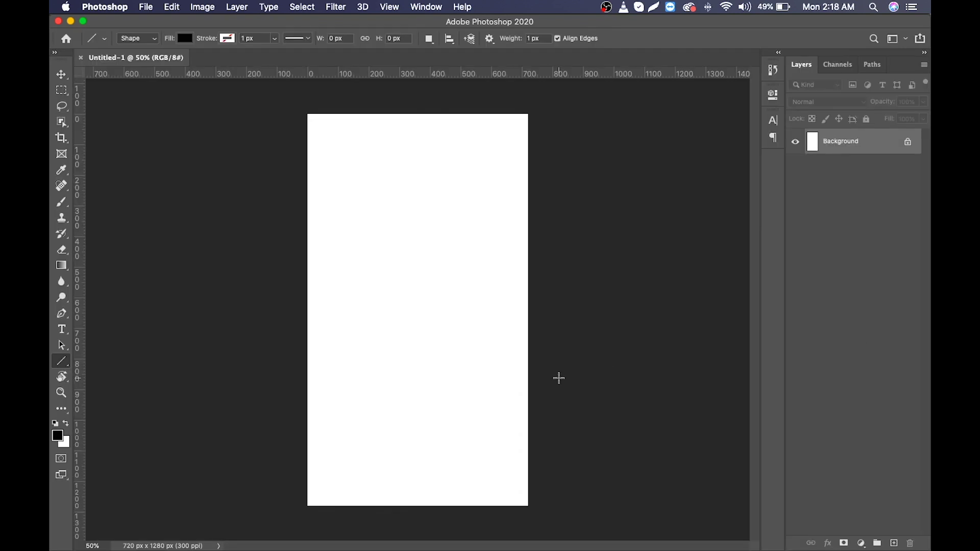
pyautogui.doubleClick(865, 139)
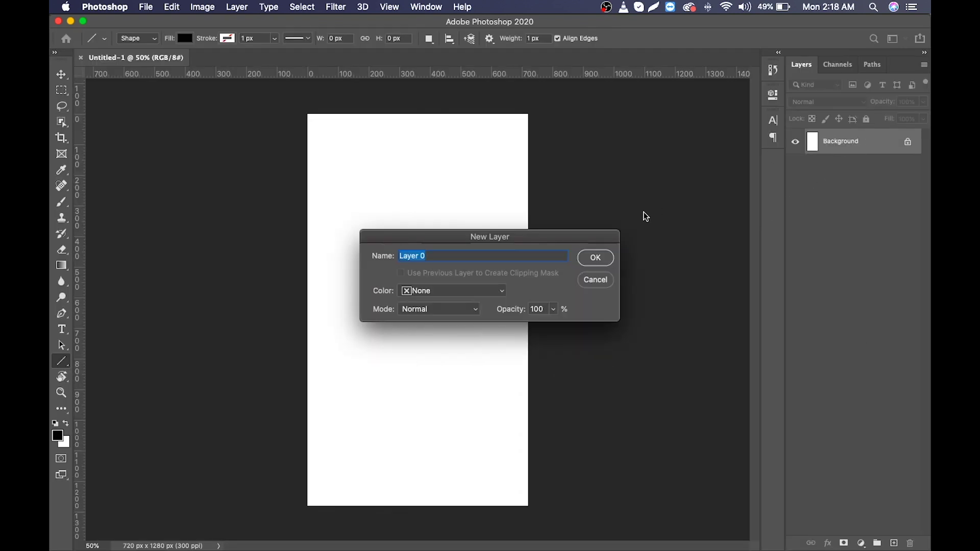
pyautogui.click(595, 258)
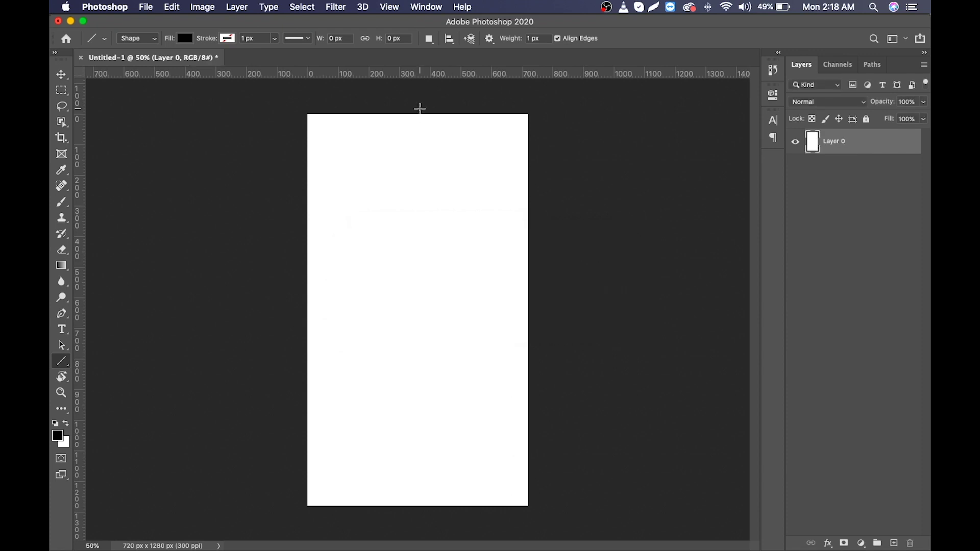
# - Place guides along the top, left, right and bottom canvas edges
pyautogui.moveTo(428, 79); pyautogui.dragTo(427, 114)
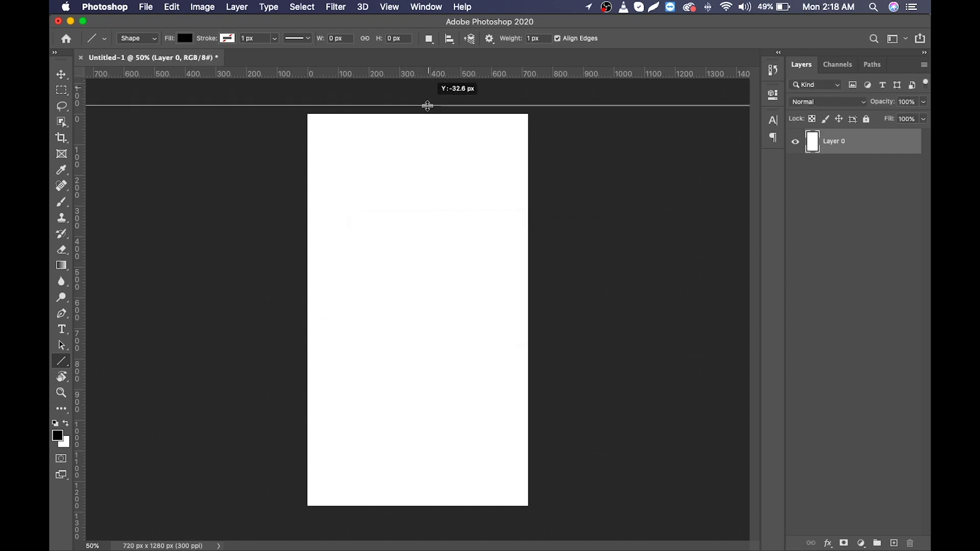
pyautogui.moveTo(80, 223); pyautogui.dragTo(307, 221)
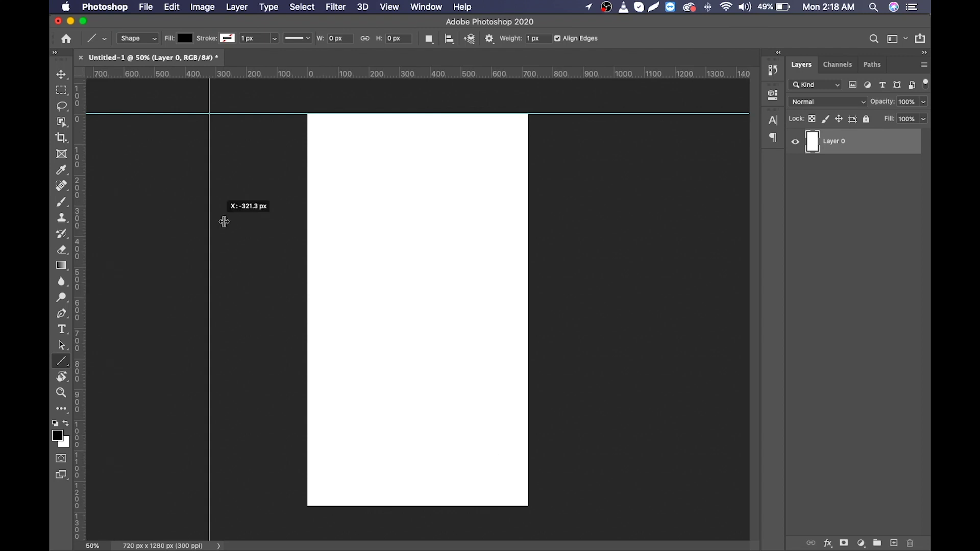
pyautogui.moveTo(81, 242); pyautogui.dragTo(527, 250)
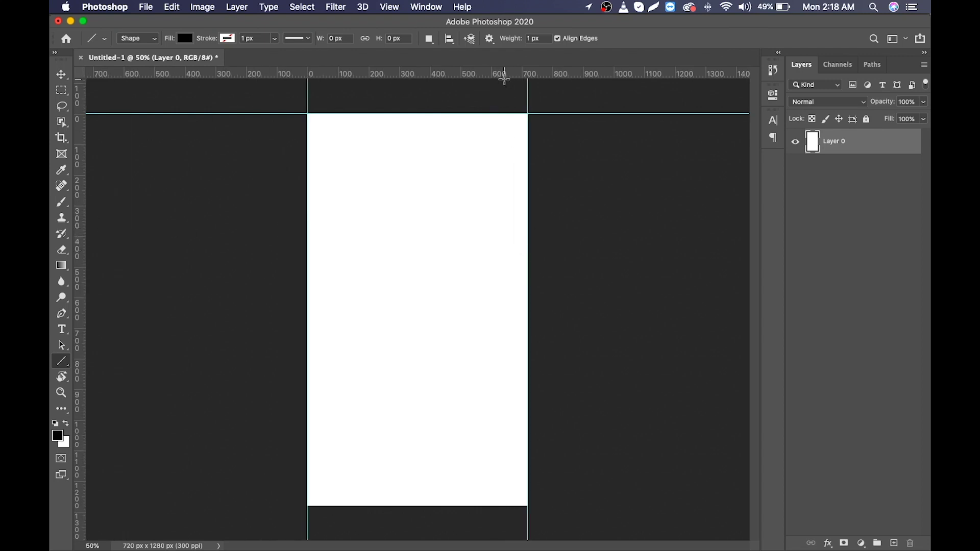
pyautogui.moveTo(503, 74); pyautogui.dragTo(489, 507)
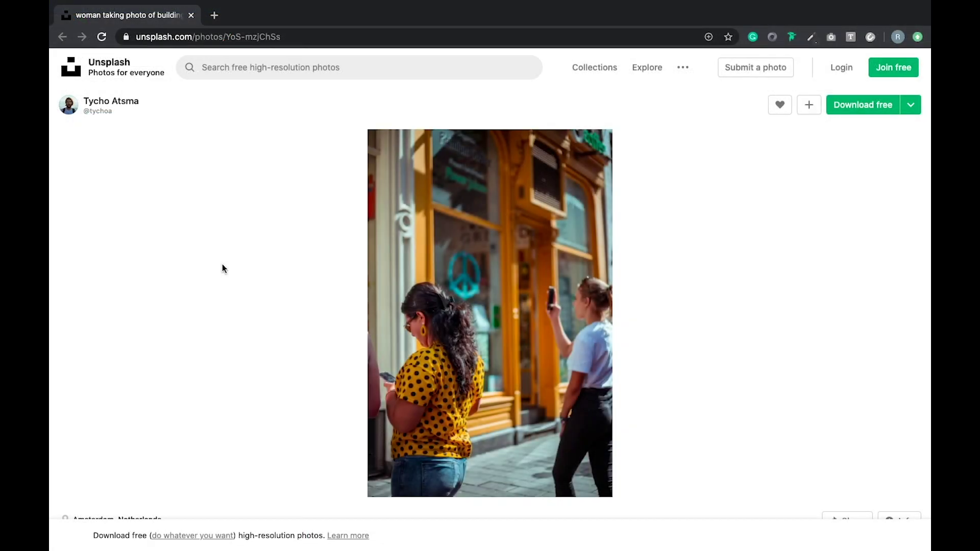
# - Download the Large (2400x3600) version of the storefront street photo from Unsplash
pyautogui.click(911, 105)
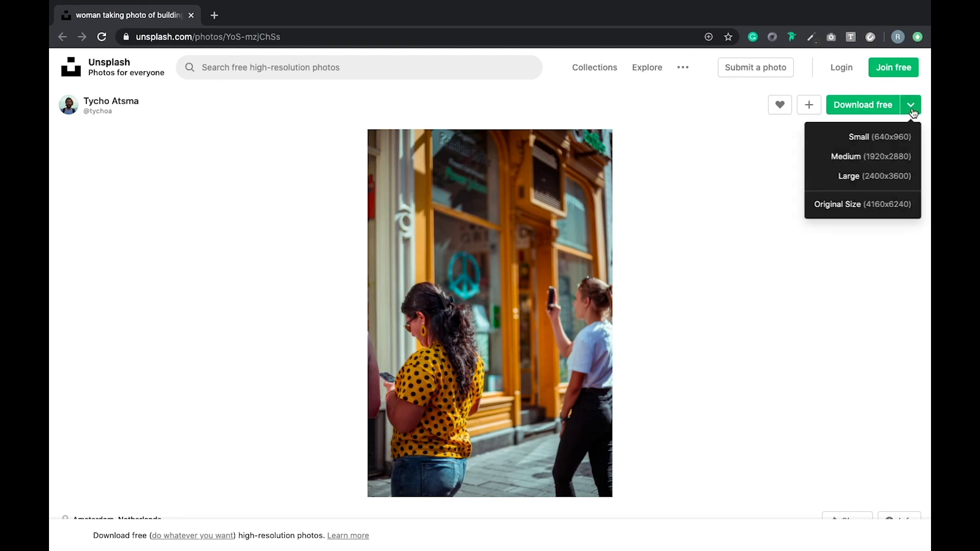
pyautogui.click(857, 178)
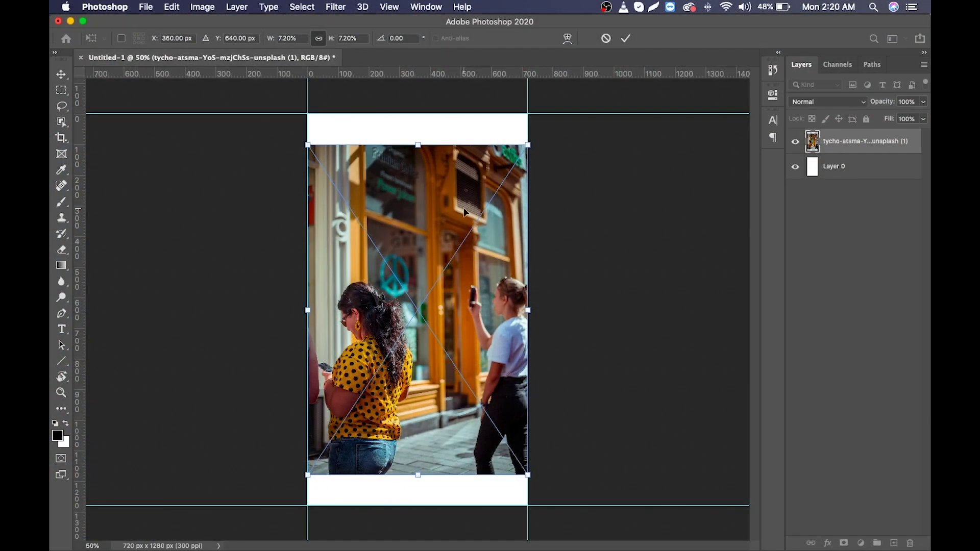
# - Scale the placed street photo to the full 1280 px canvas height and commit it
pyautogui.moveTo(528, 142); pyautogui.dragTo(552, 118)
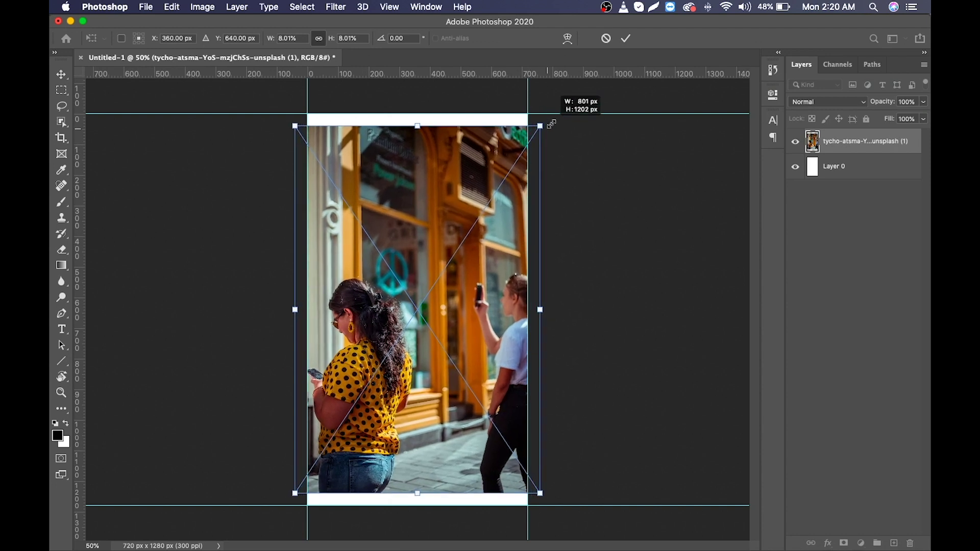
pyautogui.moveTo(552, 117); pyautogui.dragTo(552, 114)
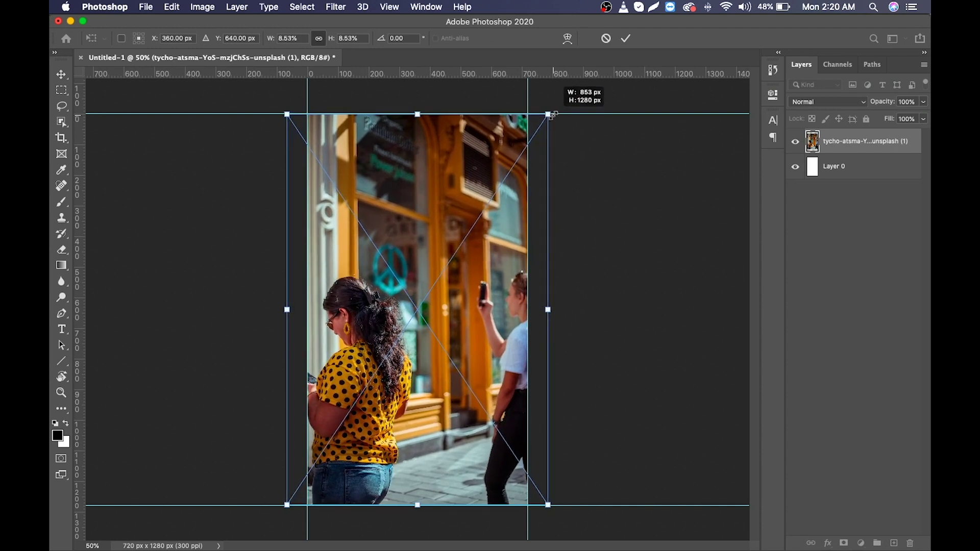
pyautogui.click(630, 38)
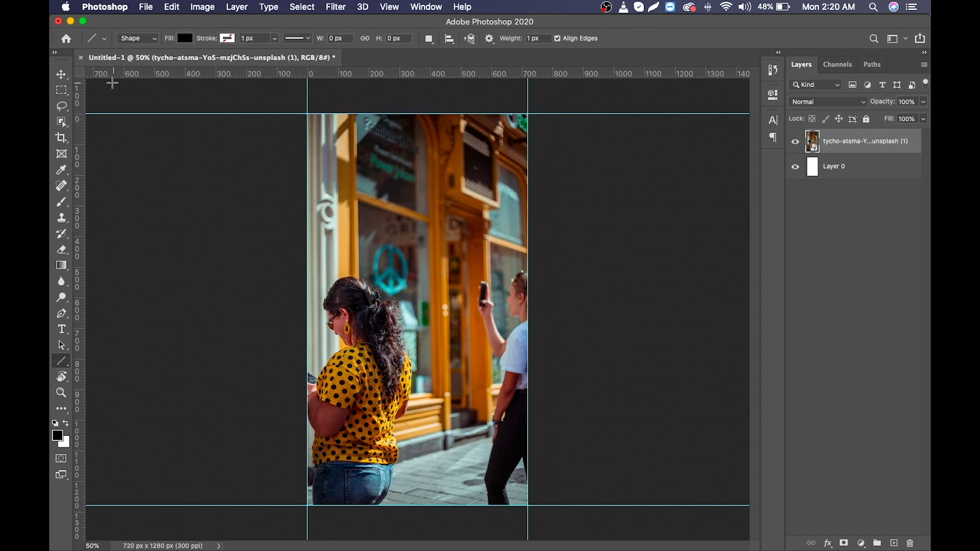
# - Shift the photo slightly left within the guides, undoing an unneeded empty layer
pyautogui.click(61, 74)
pyautogui.moveTo(378, 182); pyautogui.dragTo(365, 184)
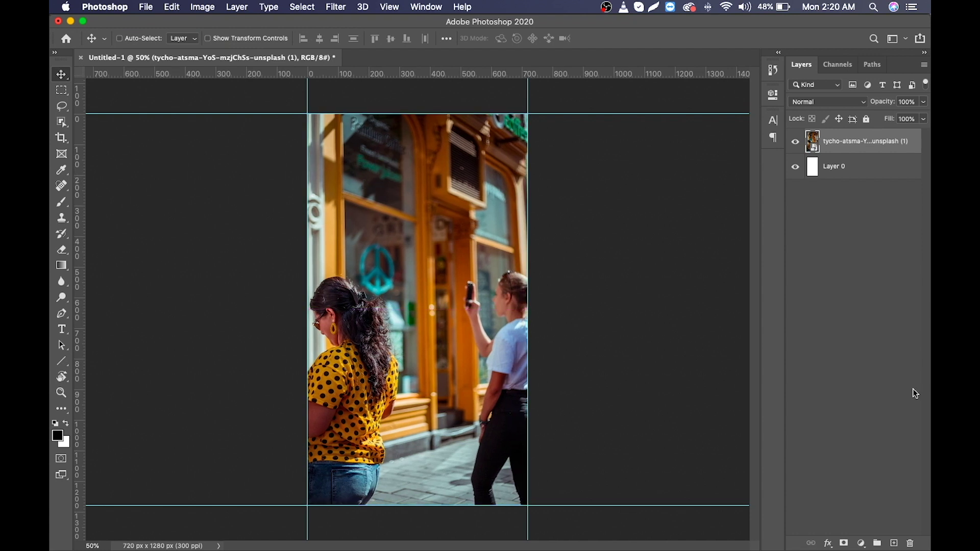
pyautogui.click(893, 543)
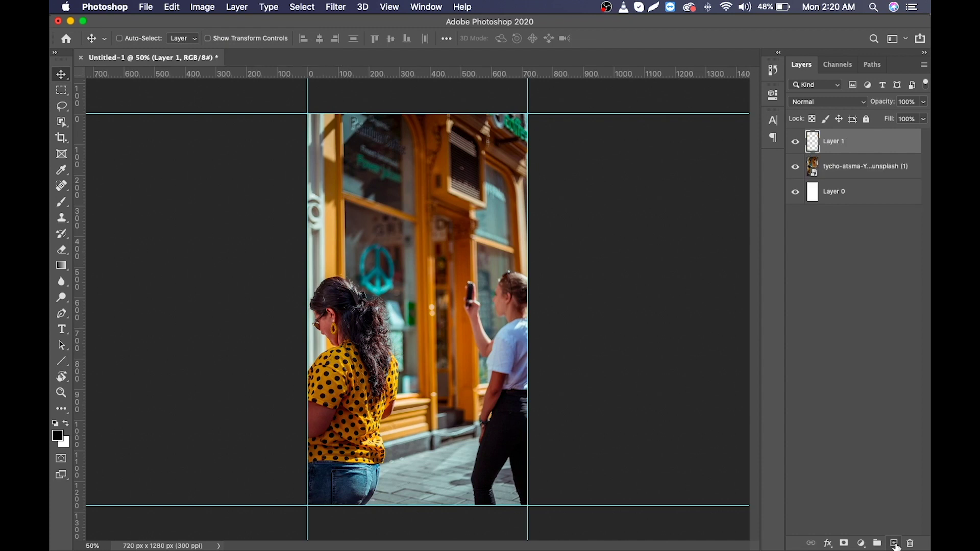
pyautogui.hotkey('ctrl', 'z')
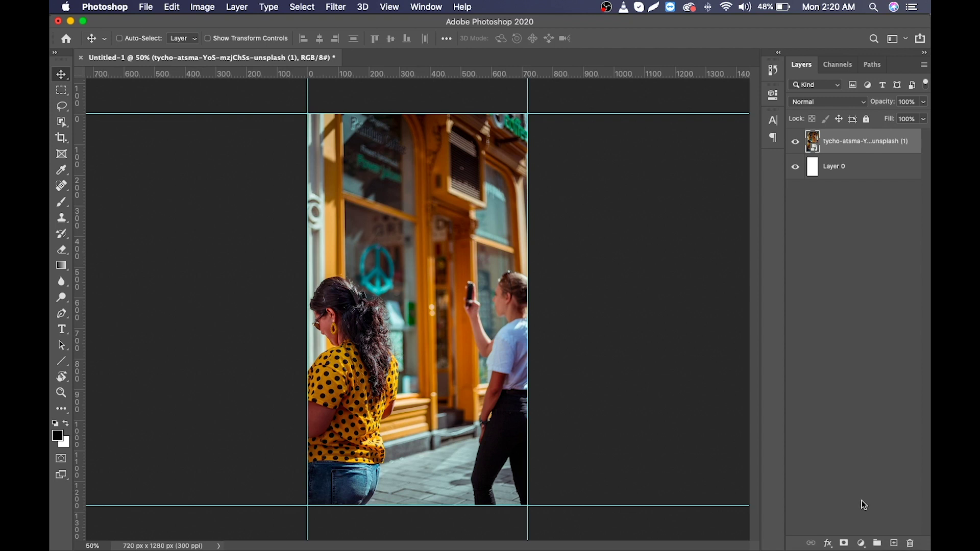
# - Add a black (#000000) Solid Color fill layer over the photo at 60% opacity
pyautogui.click(861, 544)
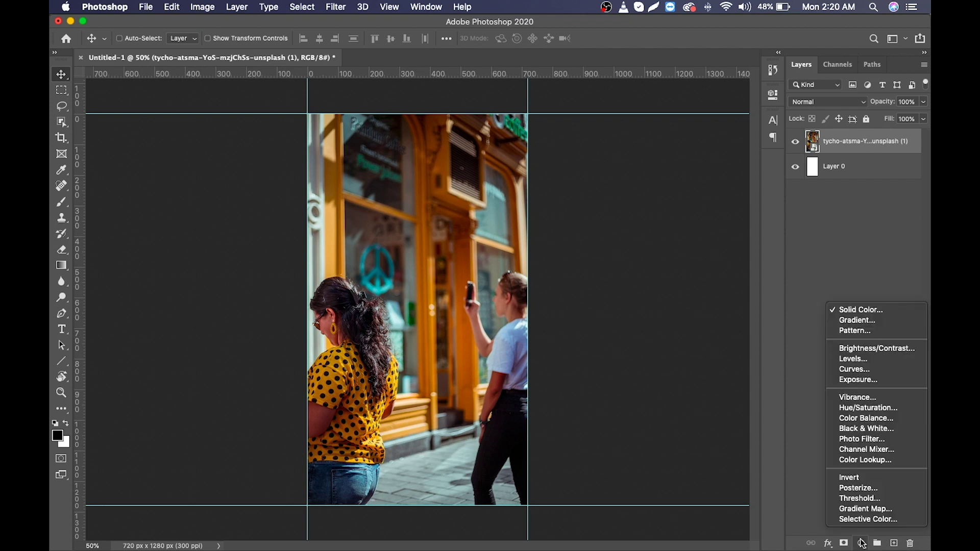
pyautogui.click(884, 311)
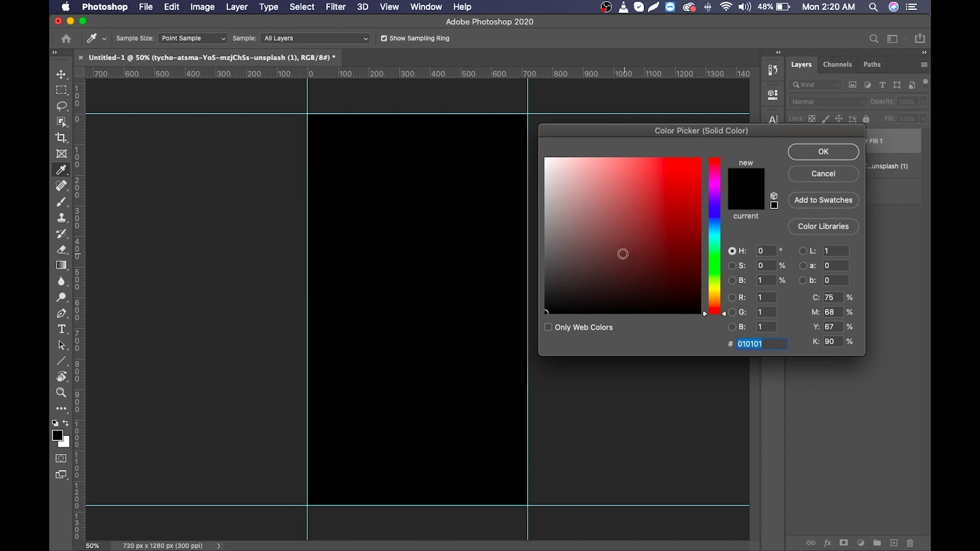
pyautogui.moveTo(623, 254); pyautogui.dragTo(533, 318)
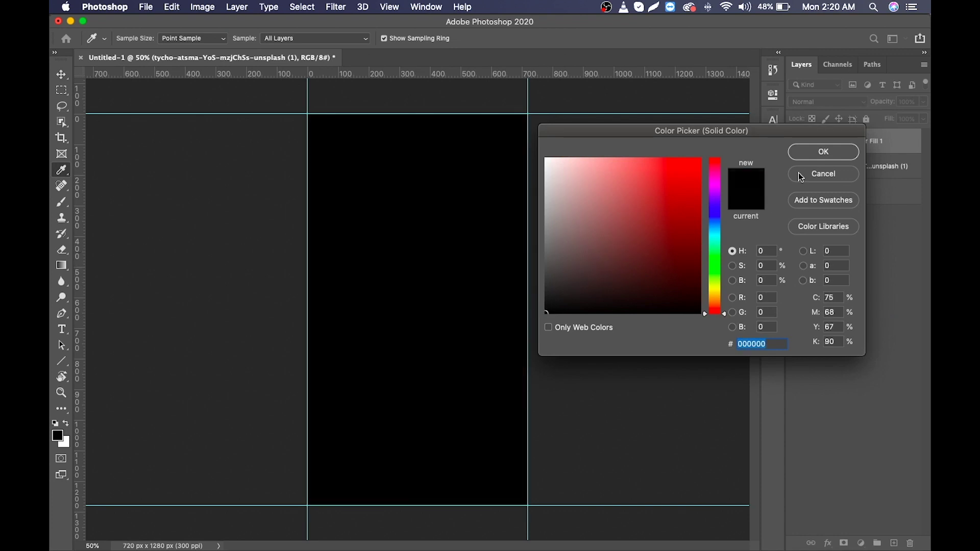
pyautogui.click(816, 153)
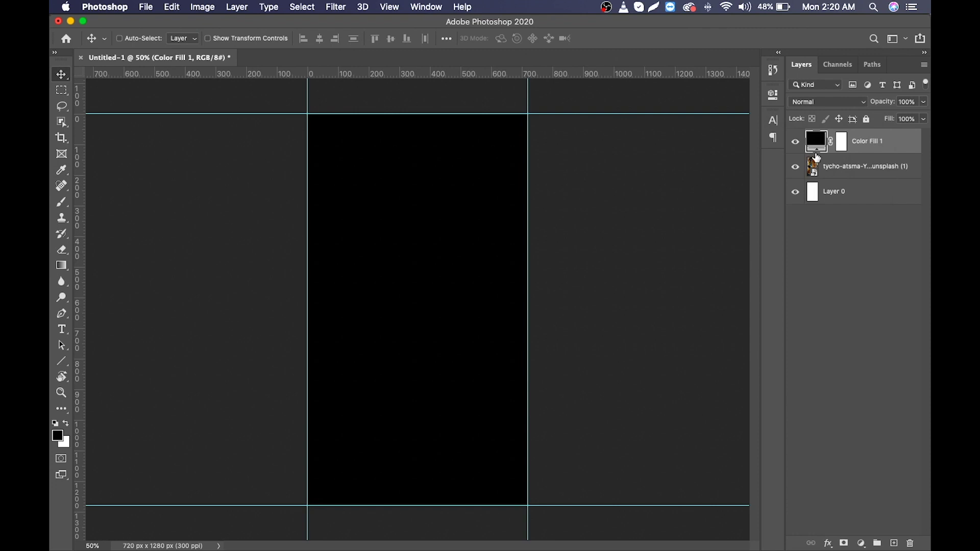
pyautogui.click(907, 102)
pyautogui.write('60')
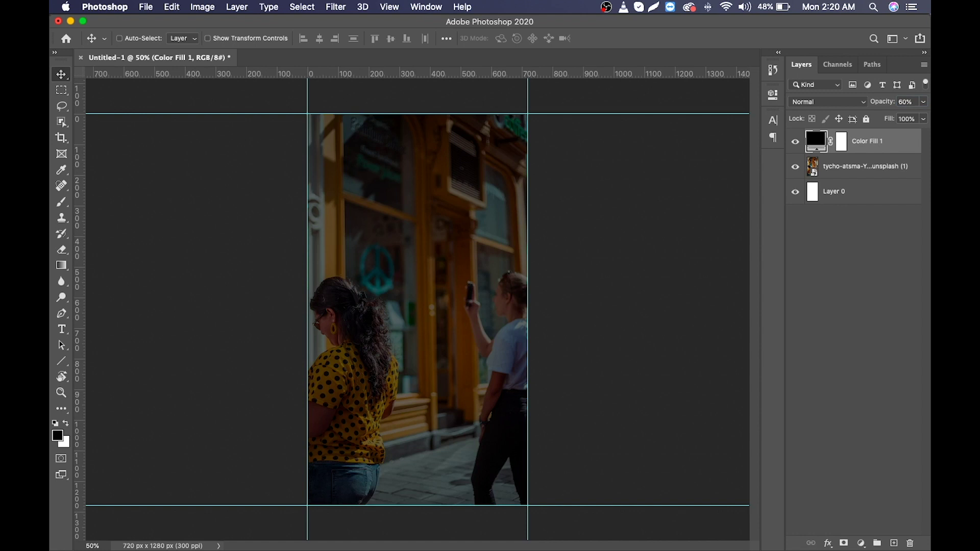
pyautogui.write('t')
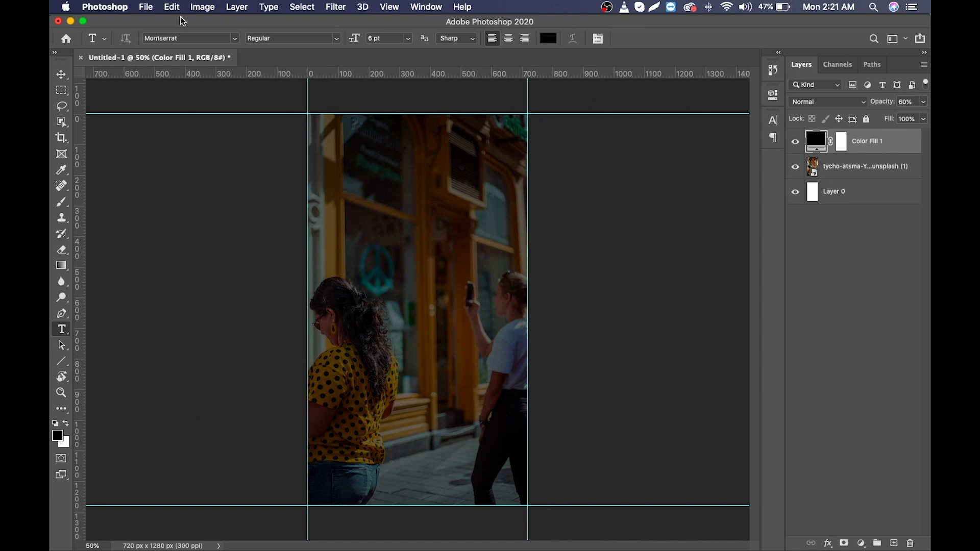
# - Set white Montserrat type and start the DESIGN WITH text near the photo's top
pyautogui.click(184, 38)
pyautogui.click(291, 40)
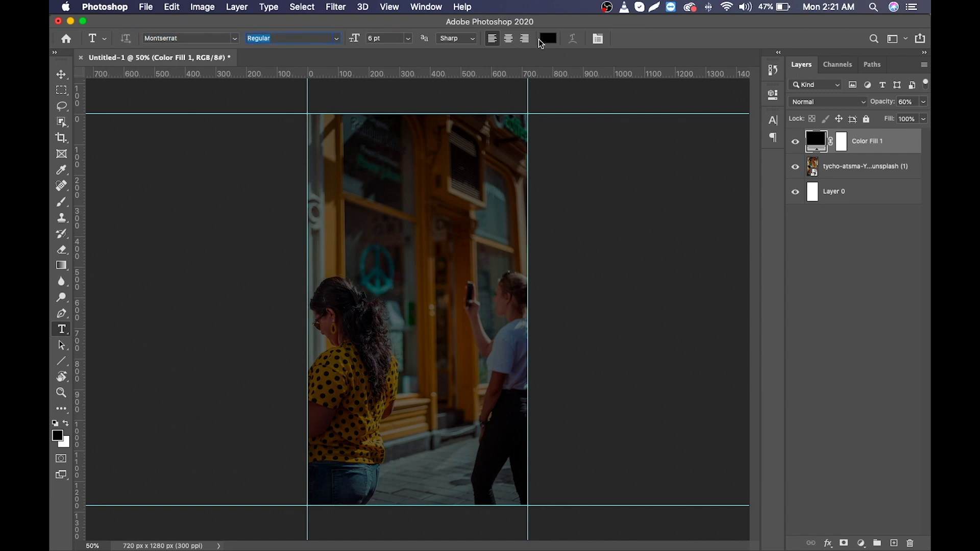
pyautogui.click(547, 38)
pyautogui.moveTo(585, 191); pyautogui.dragTo(518, 129)
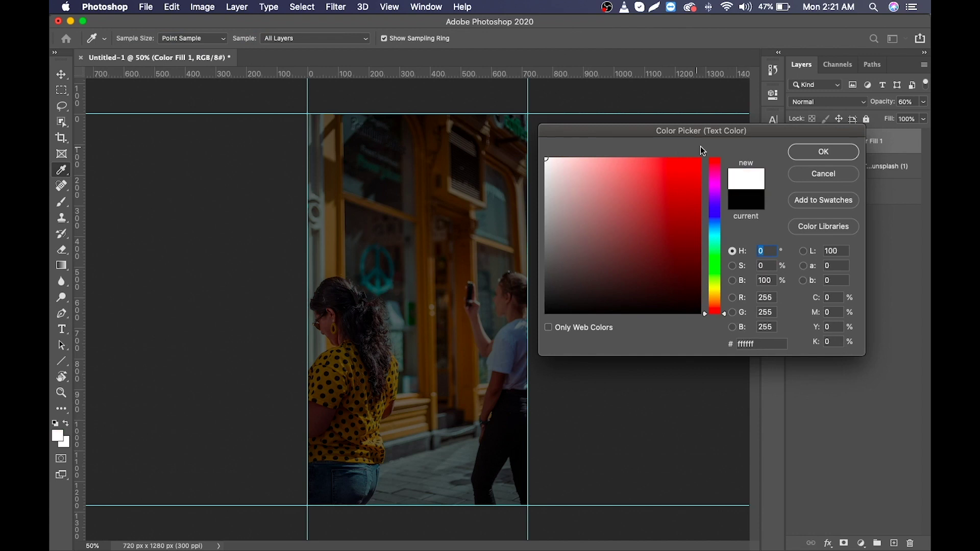
pyautogui.click(801, 151)
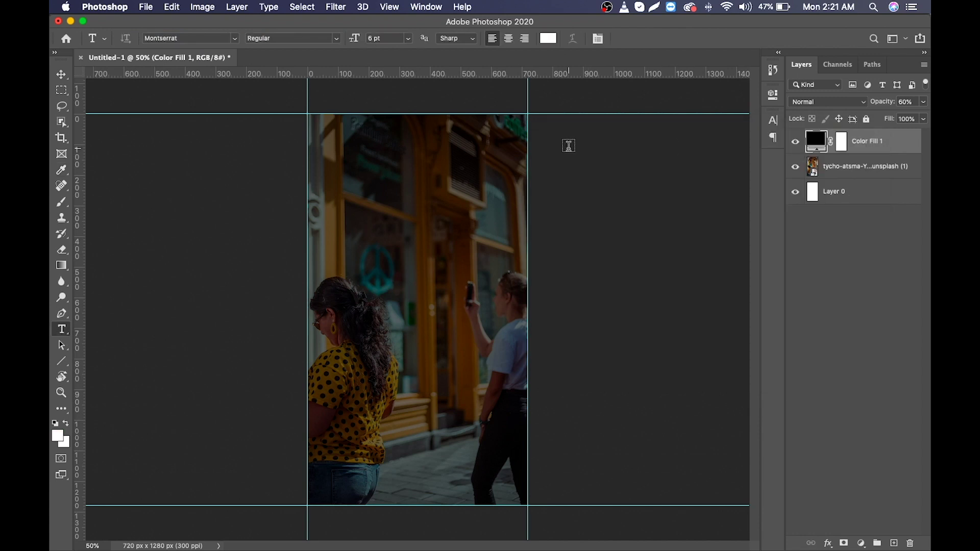
pyautogui.click(343, 173)
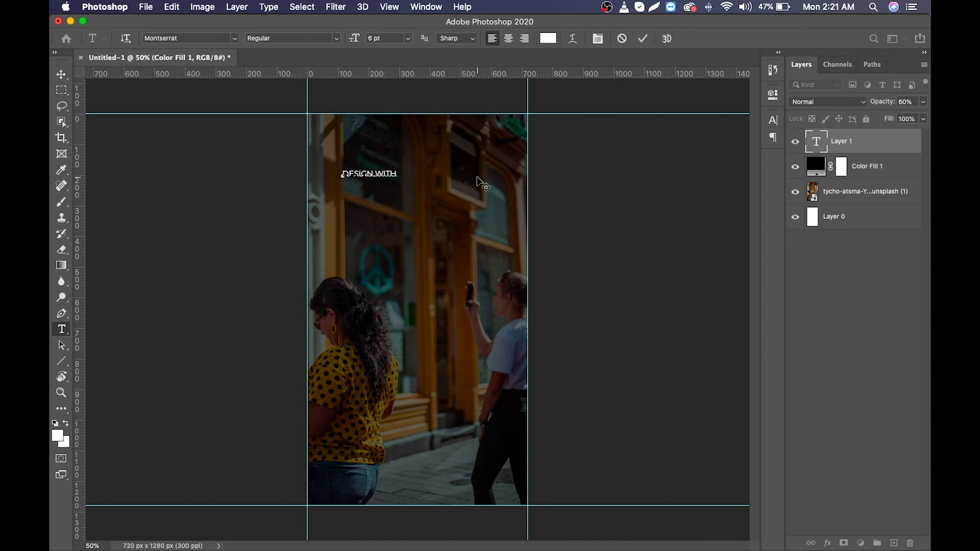
# - Size DESIGN WITH to 10 pt, commit it, and move it toward the upper left
pyautogui.moveTo(399, 173); pyautogui.dragTo(340, 171)
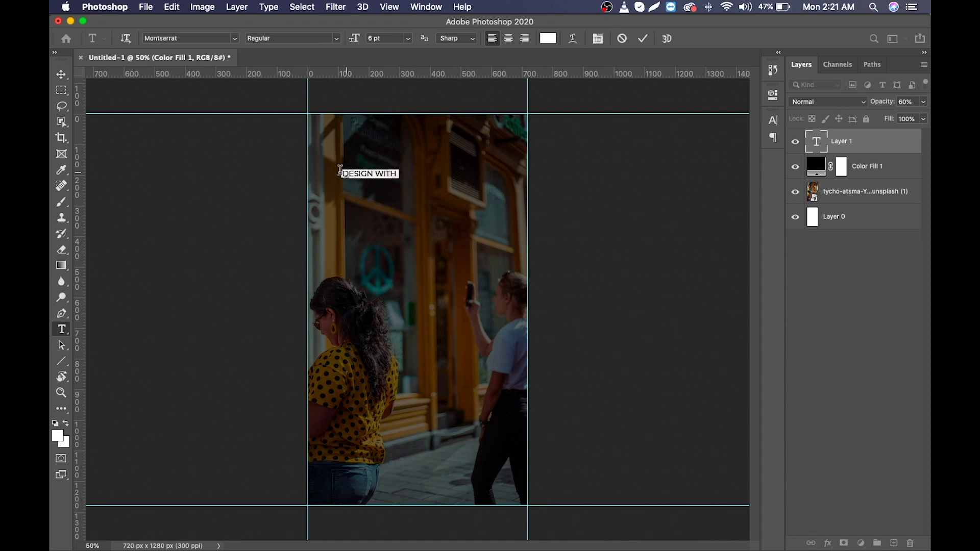
pyautogui.click(382, 37)
pyautogui.press('Up')
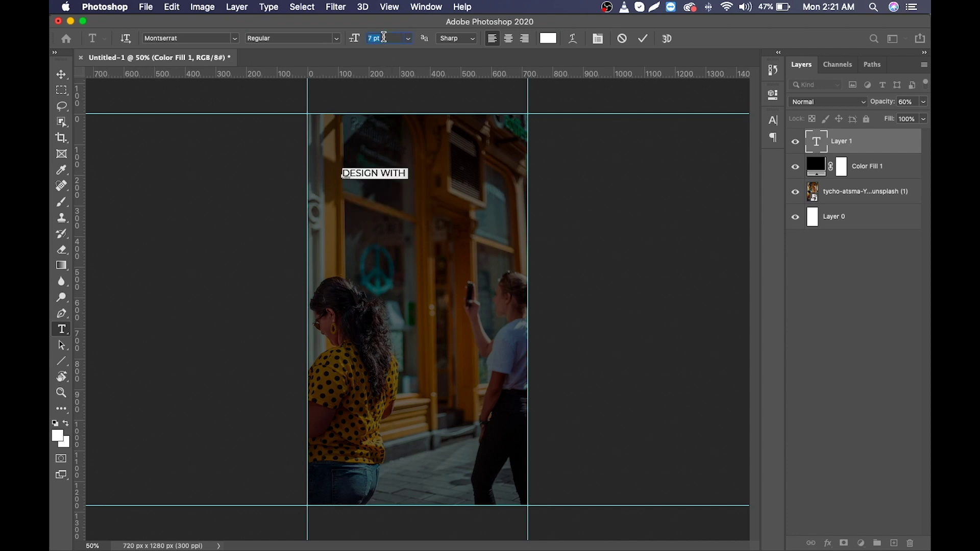
pyautogui.press('Up')
pyautogui.press('Up')
pyautogui.press('Up')
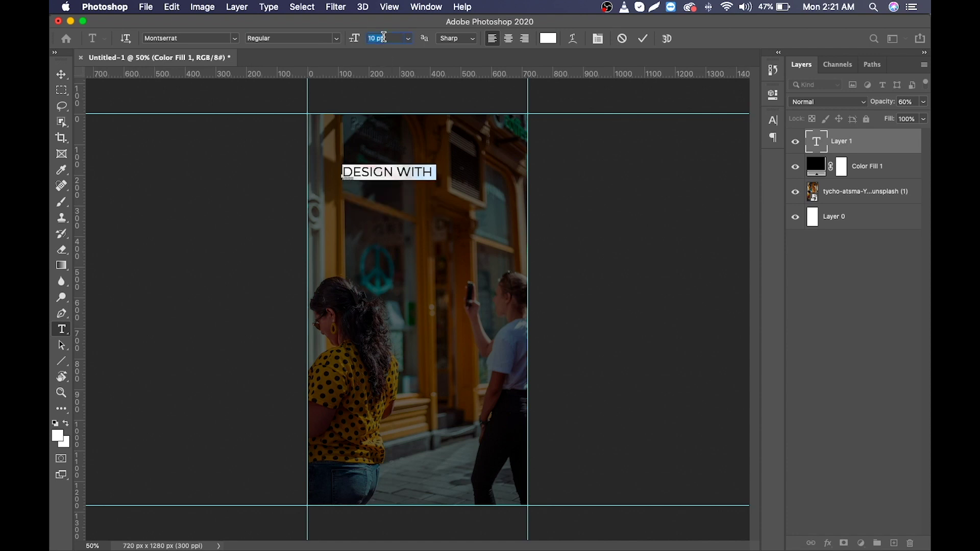
pyautogui.click(643, 39)
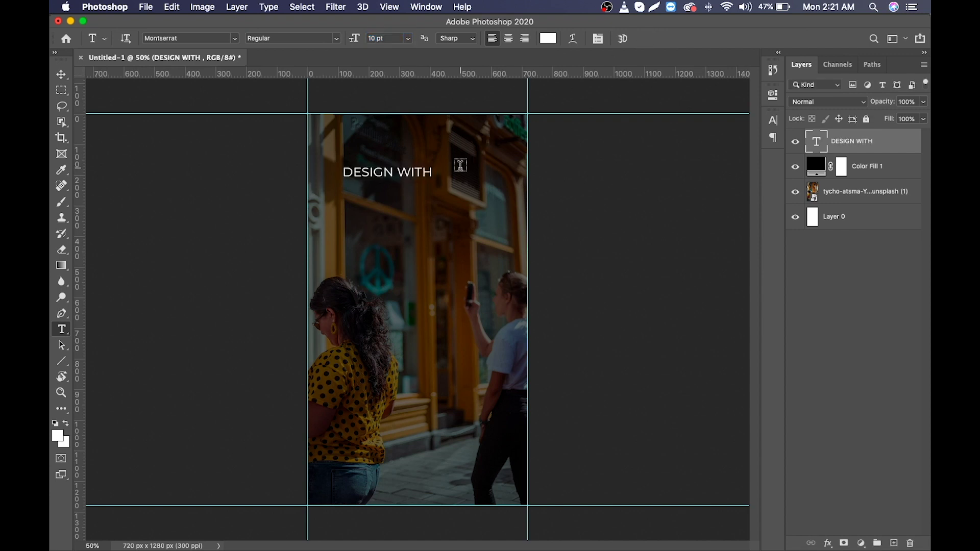
pyautogui.press('v')
pyautogui.moveTo(416, 176); pyautogui.dragTo(400, 185)
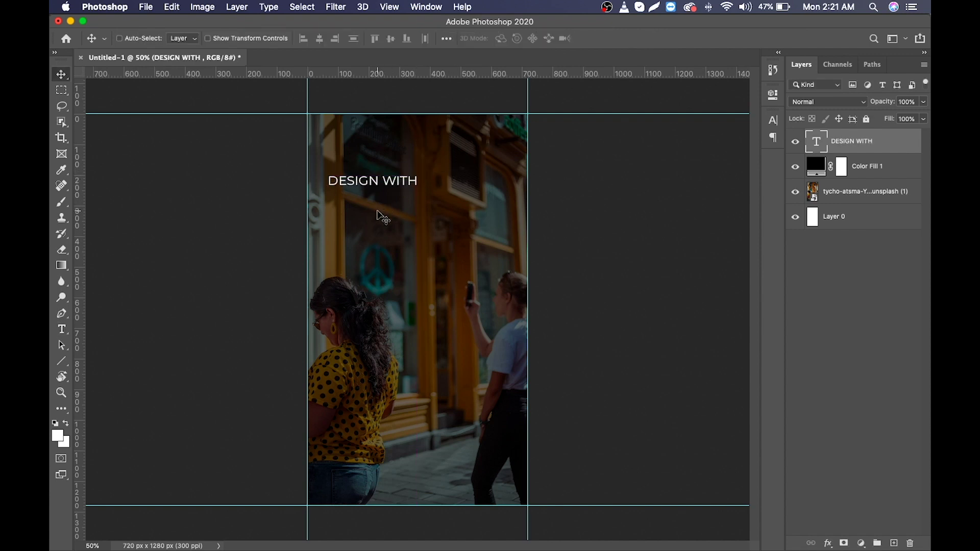
# - Add a Bold ROHITB text line below the DESIGN WITH heading
pyautogui.click(61, 329)
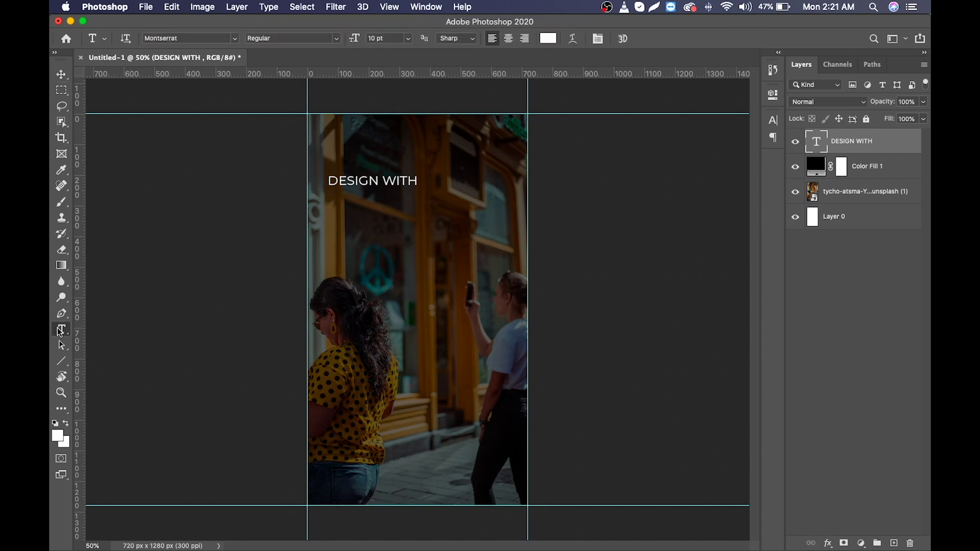
pyautogui.click(341, 235)
pyautogui.write('ROHITB')
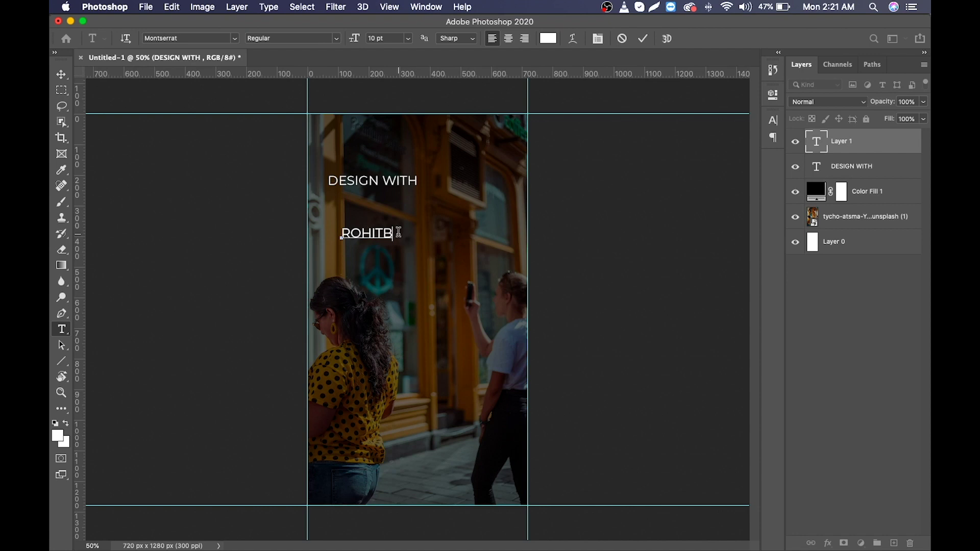
pyautogui.doubleClick(382, 232)
pyautogui.click(337, 38)
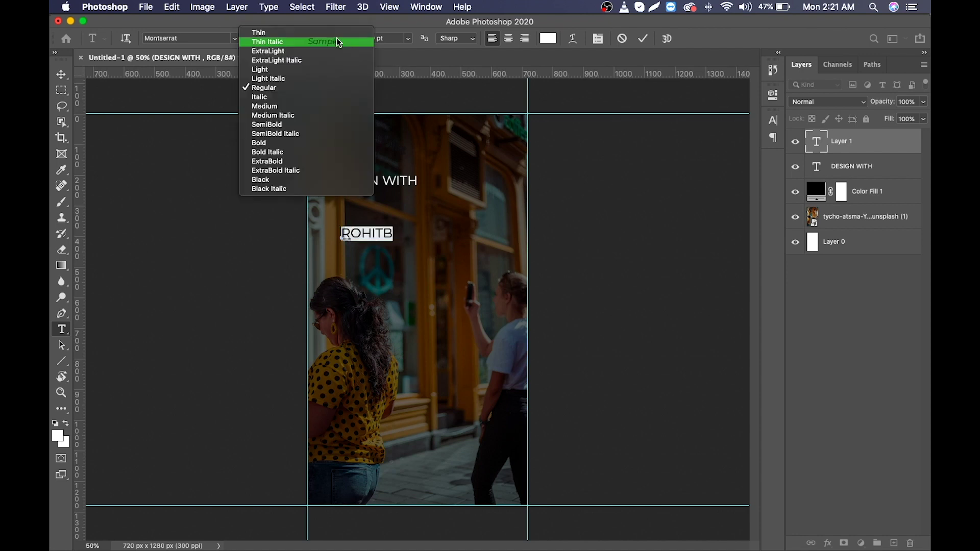
pyautogui.click(314, 143)
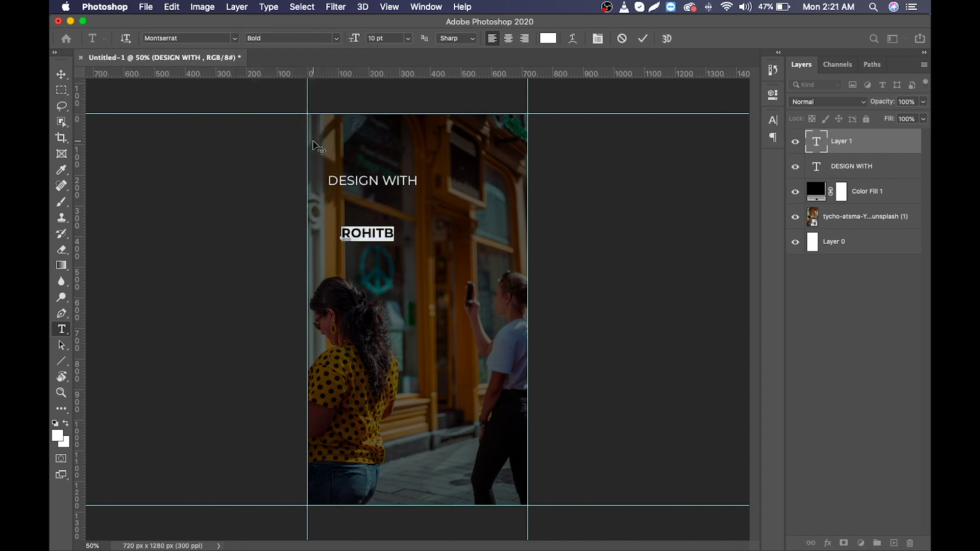
pyautogui.click(643, 39)
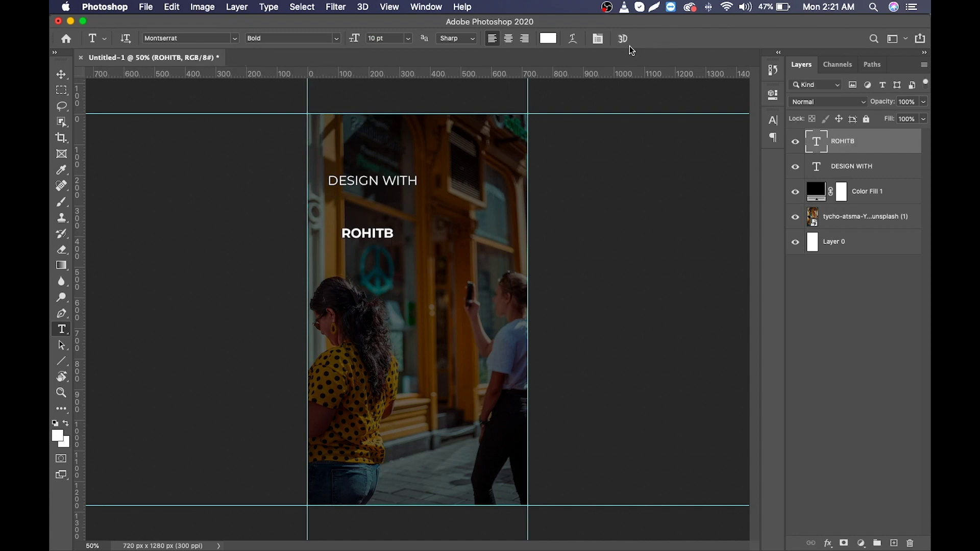
# - Move ROHITB directly under DESIGN WITH and set its size to 17 pt
pyautogui.click(61, 74)
pyautogui.moveTo(370, 217); pyautogui.dragTo(356, 183)
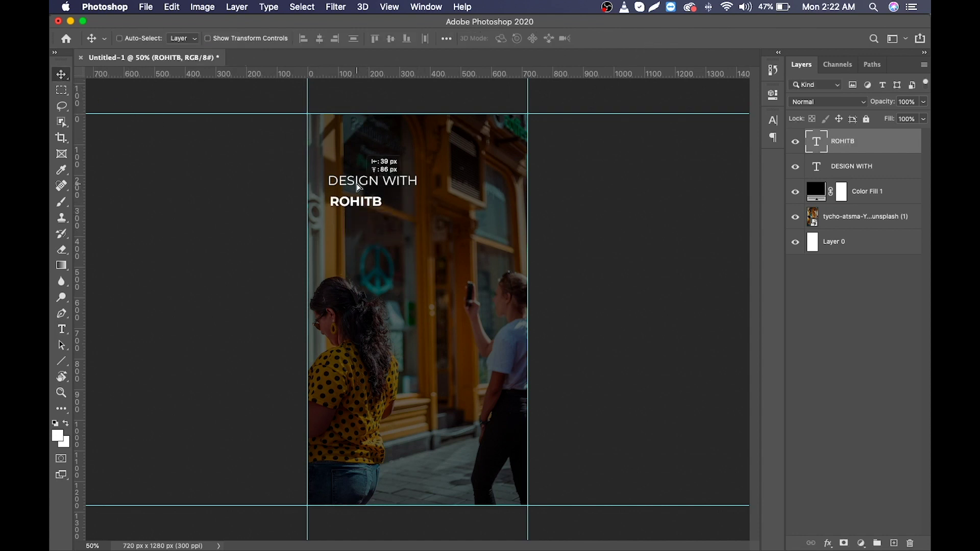
pyautogui.moveTo(357, 184); pyautogui.dragTo(355, 184)
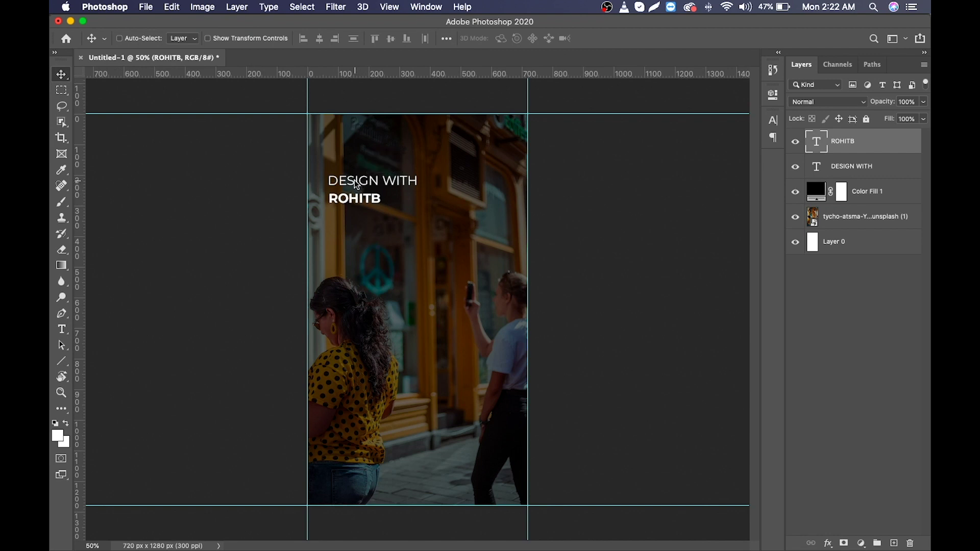
pyautogui.click(61, 329)
pyautogui.click(376, 38)
pyautogui.press('Up')
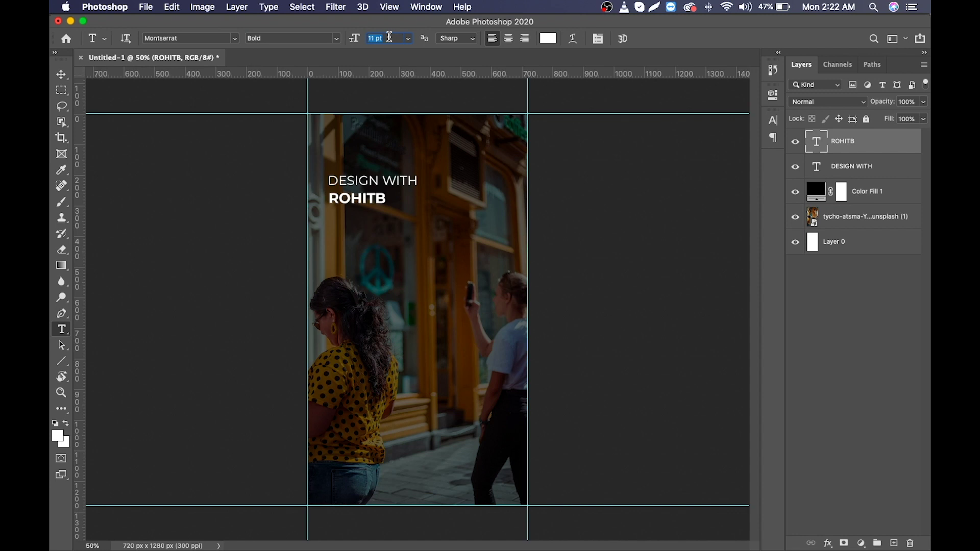
pyautogui.press('Up')
pyautogui.press('Up')
pyautogui.press('Up')
pyautogui.press('Up')
pyautogui.press('Up')
pyautogui.press('Up')
pyautogui.press('Up')
pyautogui.press('Down')
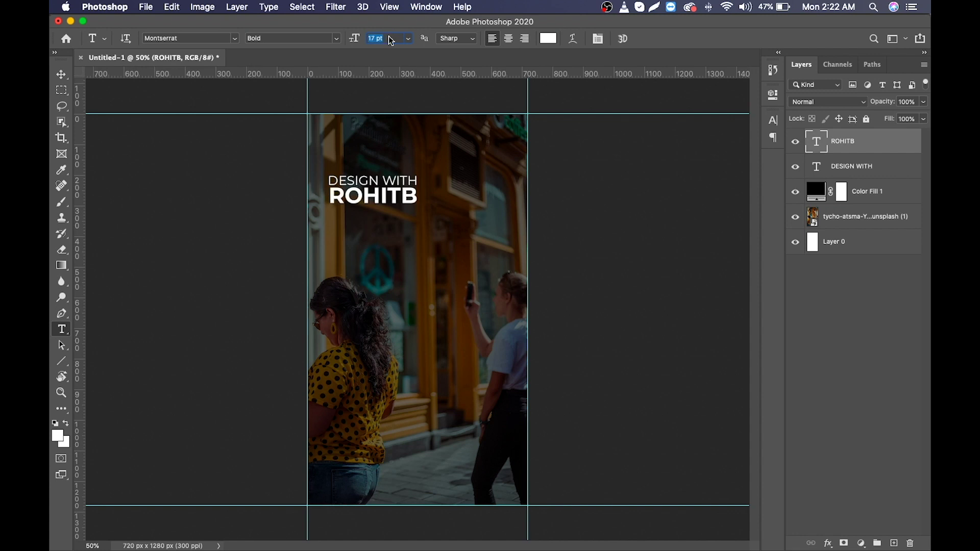
# - Realign ROHITB under the heading and add a trailing period
pyautogui.click(61, 74)
pyautogui.moveTo(375, 196); pyautogui.dragTo(376, 202)
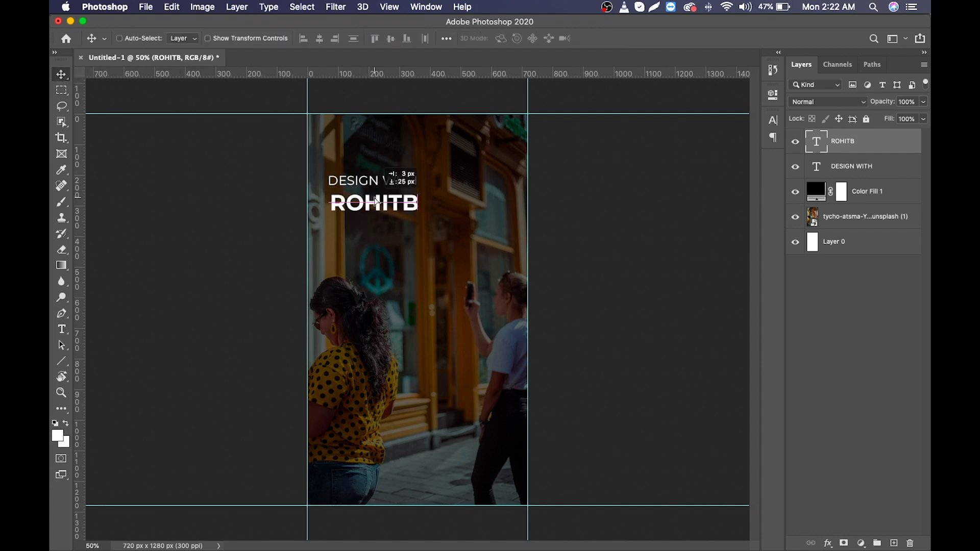
pyautogui.press('Up')
pyautogui.press('Up')
pyautogui.press('Up')
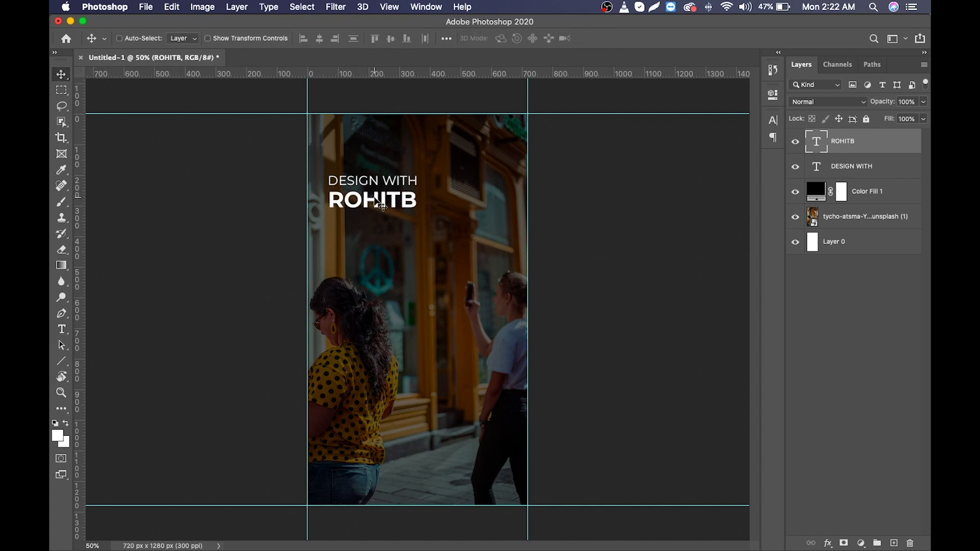
pyautogui.press('t')
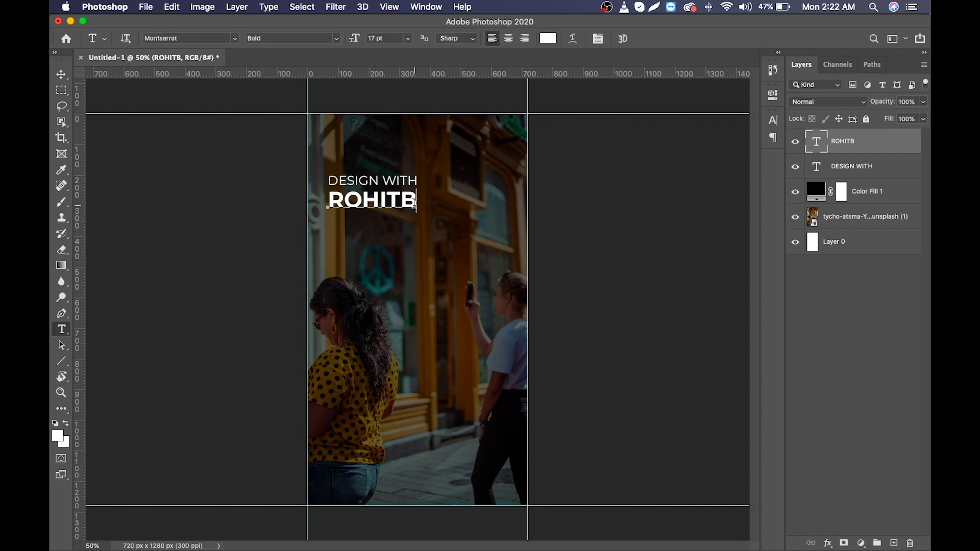
pyautogui.click(418, 203)
pyautogui.write('.')
pyautogui.press('Escape')
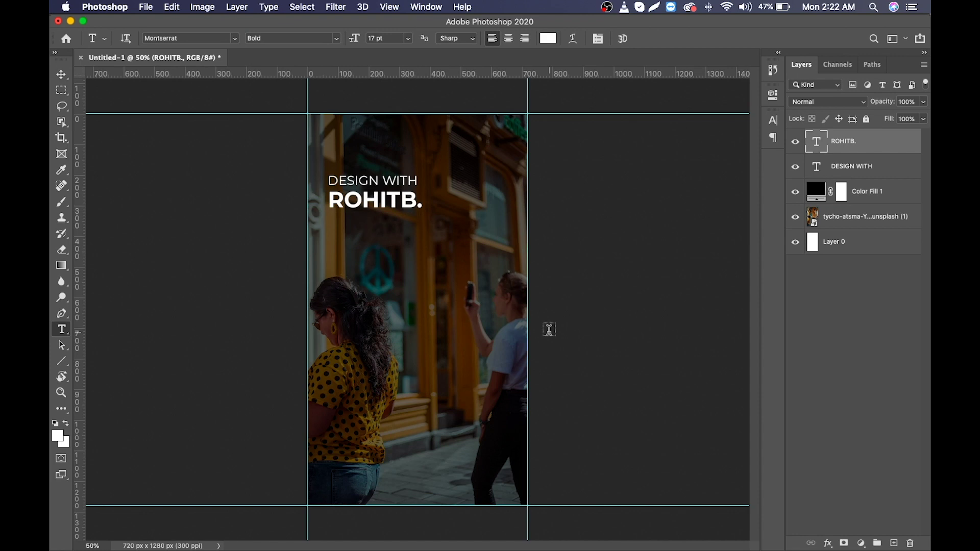
# - Choose the Rounded Rectangle tool with a black fill
pyautogui.click(62, 364)
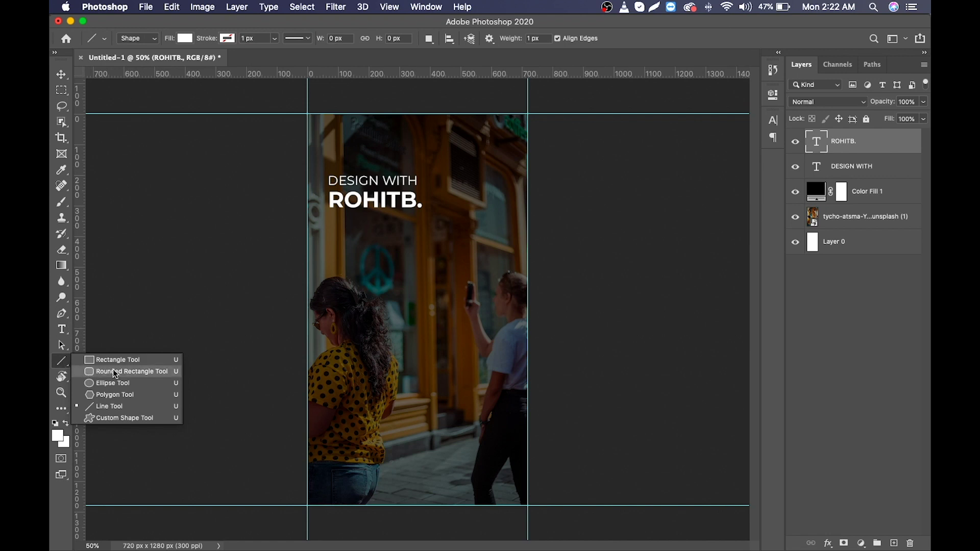
pyautogui.click(115, 373)
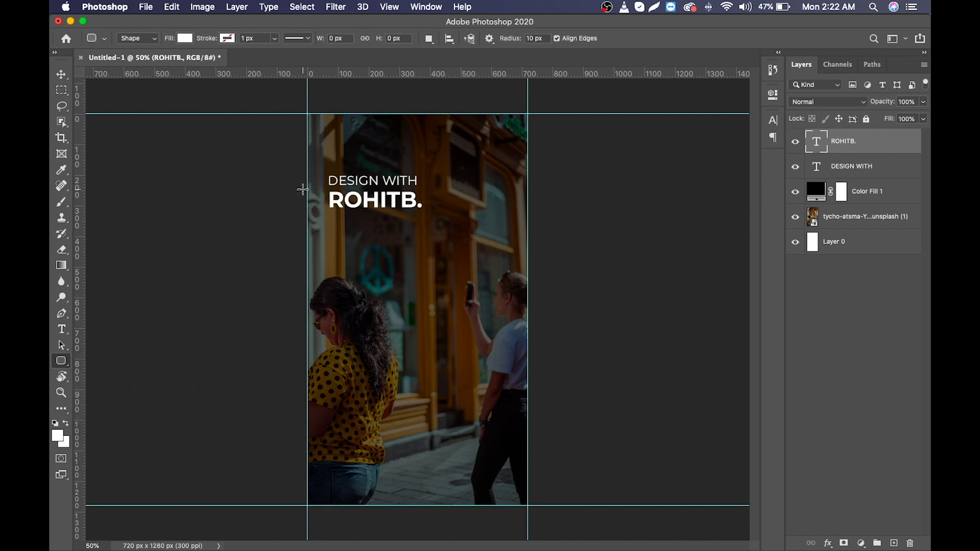
pyautogui.click(544, 39)
pyautogui.click(185, 38)
pyautogui.click(130, 104)
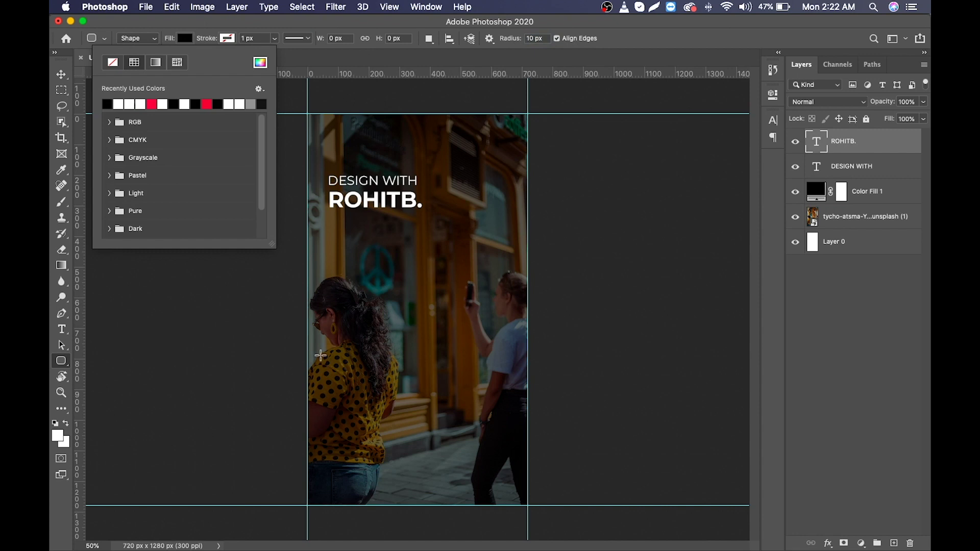
# - Draw a 627×94 px rounded rectangle across the lower middle at 40% opacity
pyautogui.moveTo(320, 353)
pyautogui.mouseDown()
pyautogui.moveTo(333, 368)
pyautogui.moveTo(414, 386)
pyautogui.mouseUp()
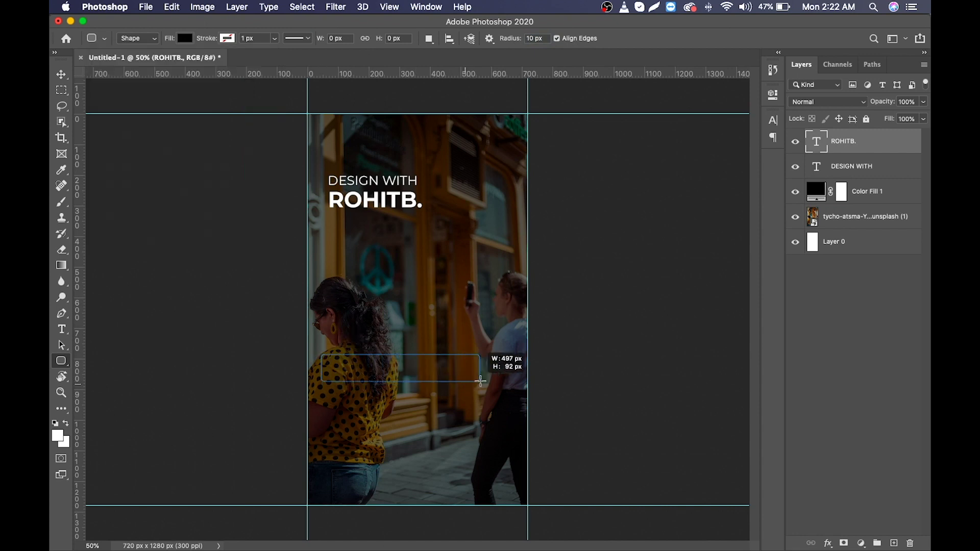
pyautogui.moveTo(481, 380); pyautogui.dragTo(511, 383)
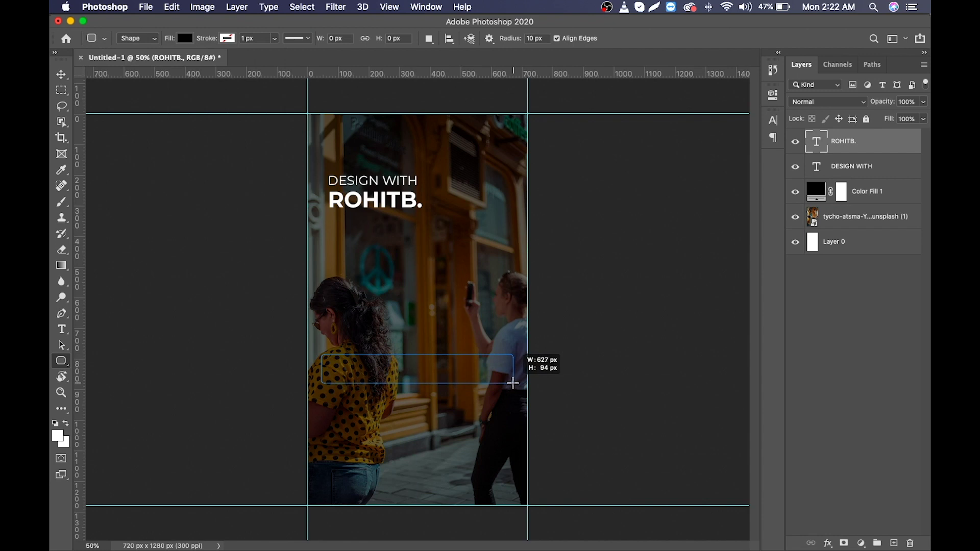
pyautogui.moveTo(512, 383); pyautogui.dragTo(512, 383)
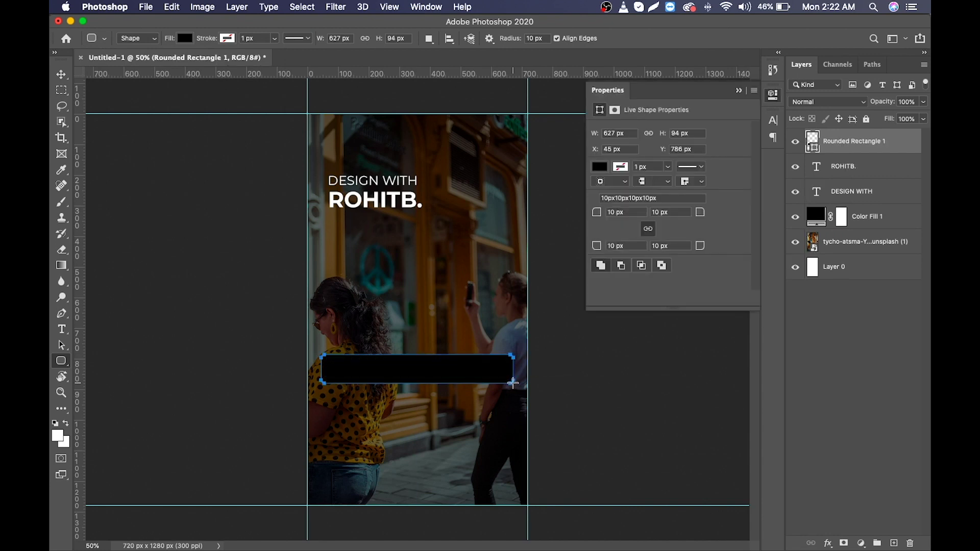
pyautogui.click(906, 101)
pyautogui.write('40')
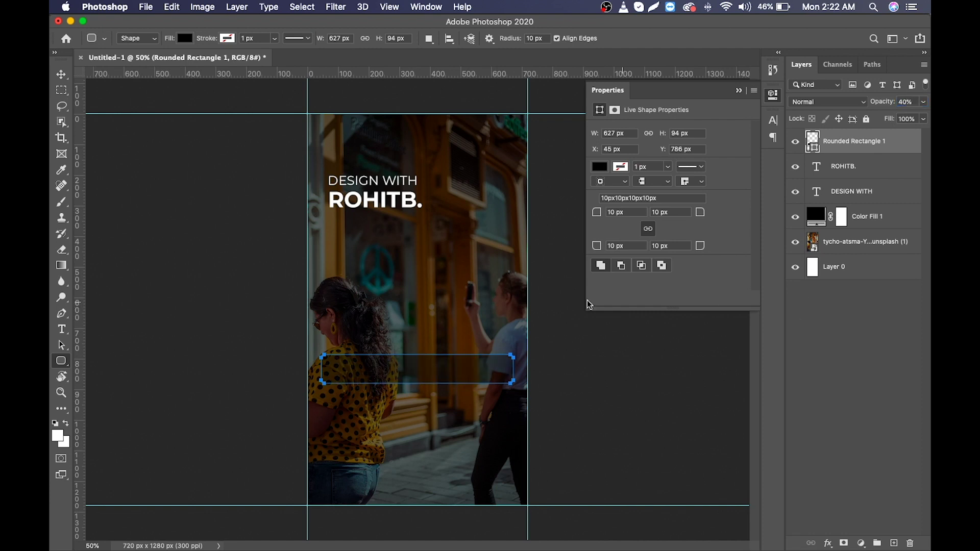
pyautogui.click(63, 330)
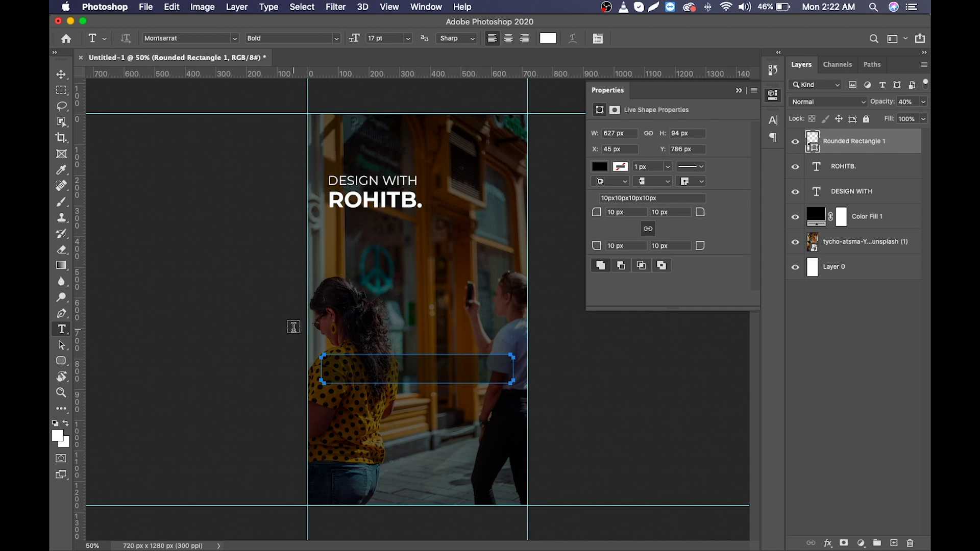
# - Add a regular-weight USERNAME label at 4 pt above the field
pyautogui.click(343, 321)
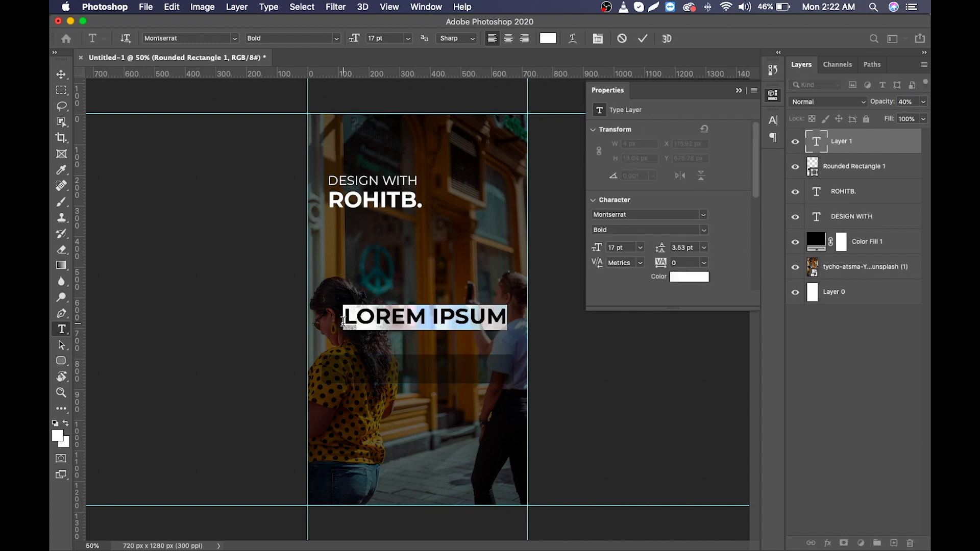
pyautogui.write('US')
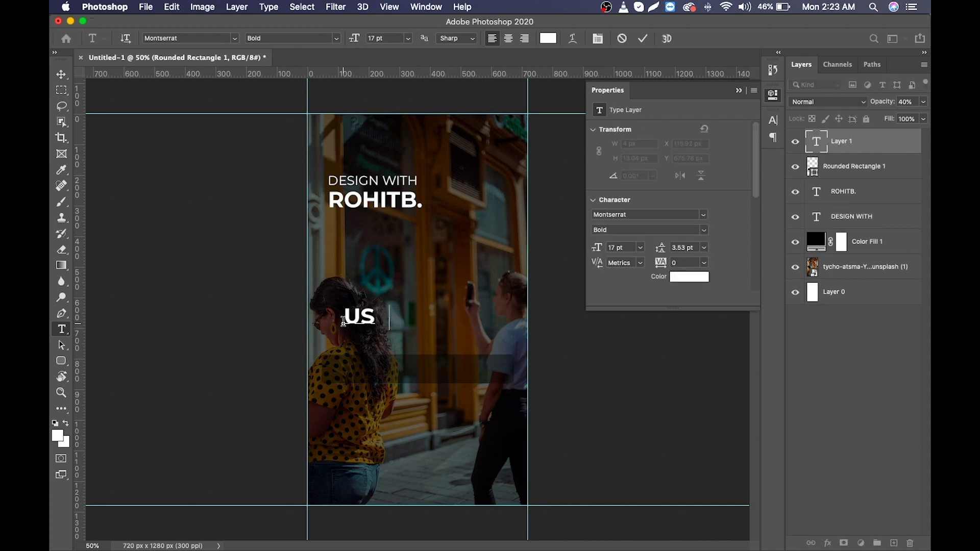
pyautogui.write('ERNAME')
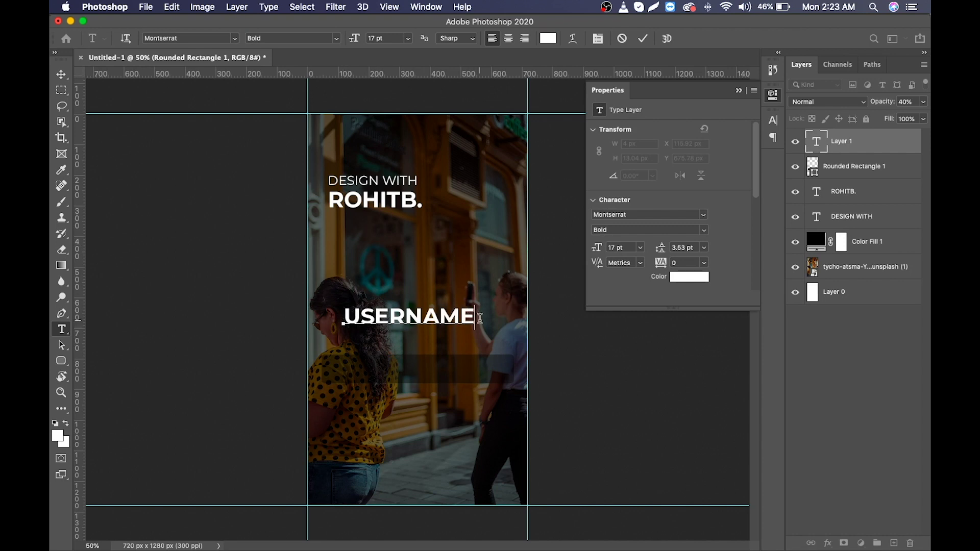
pyautogui.moveTo(478, 317); pyautogui.dragTo(350, 317)
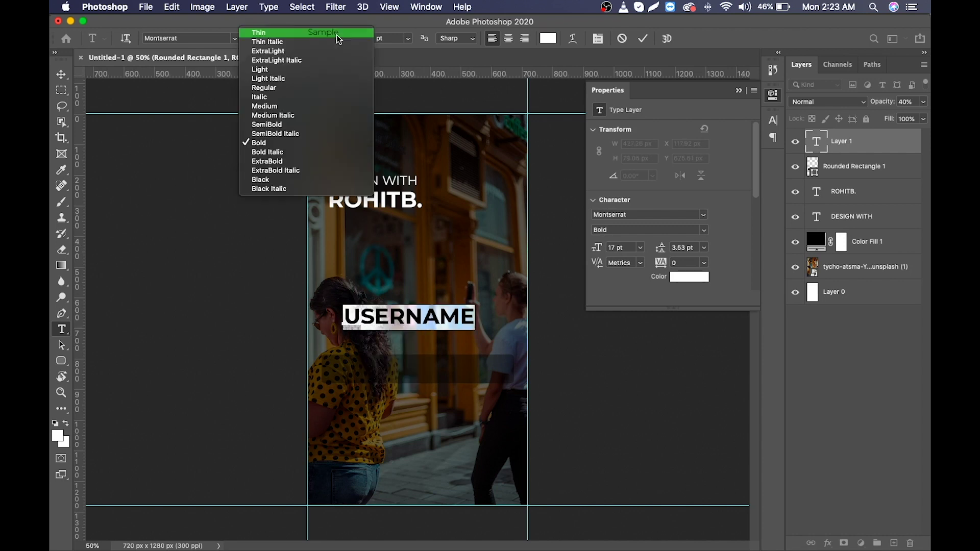
pyautogui.click(336, 38)
pyautogui.click(317, 88)
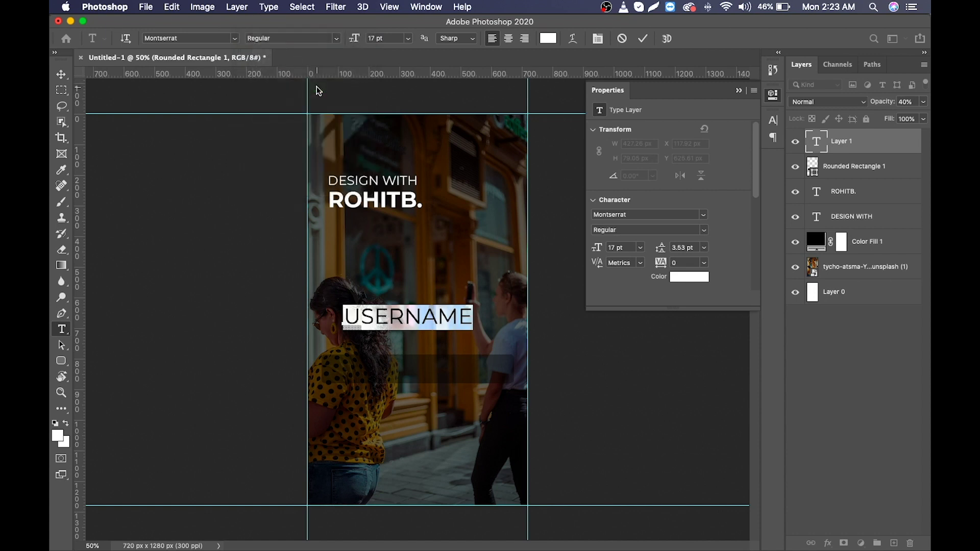
pyautogui.click(387, 38)
pyautogui.write('4')
pyautogui.press('Return')
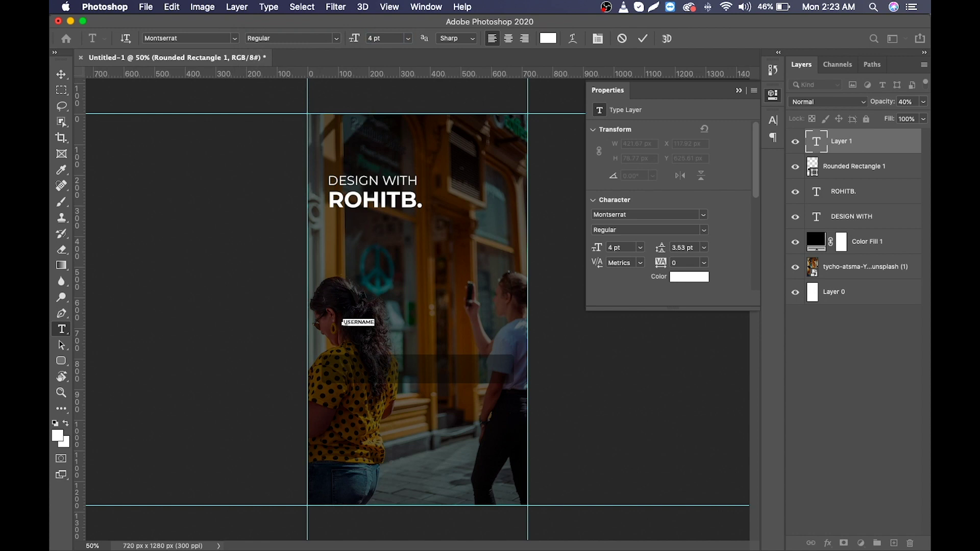
pyautogui.click(643, 39)
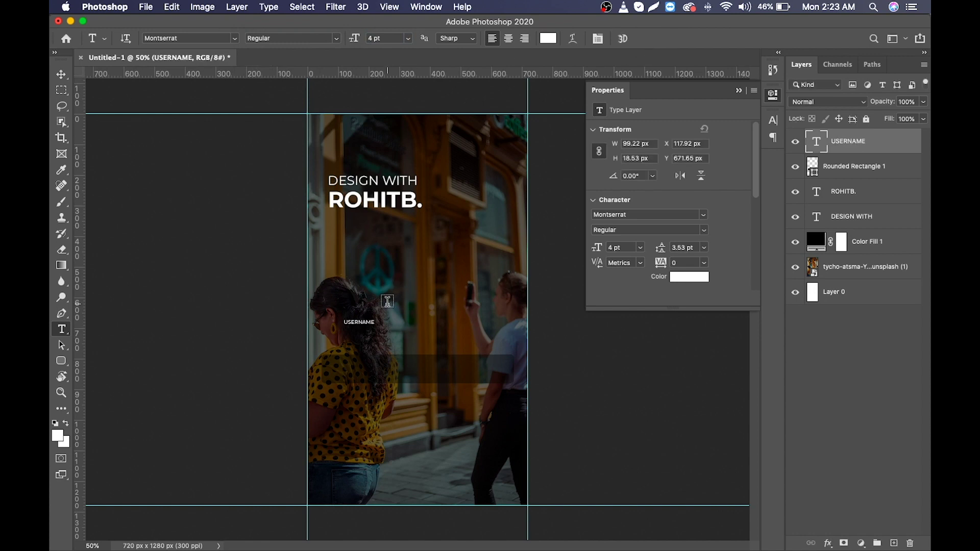
# - Move the USERNAME label onto the left side of the dark field
pyautogui.click(62, 74)
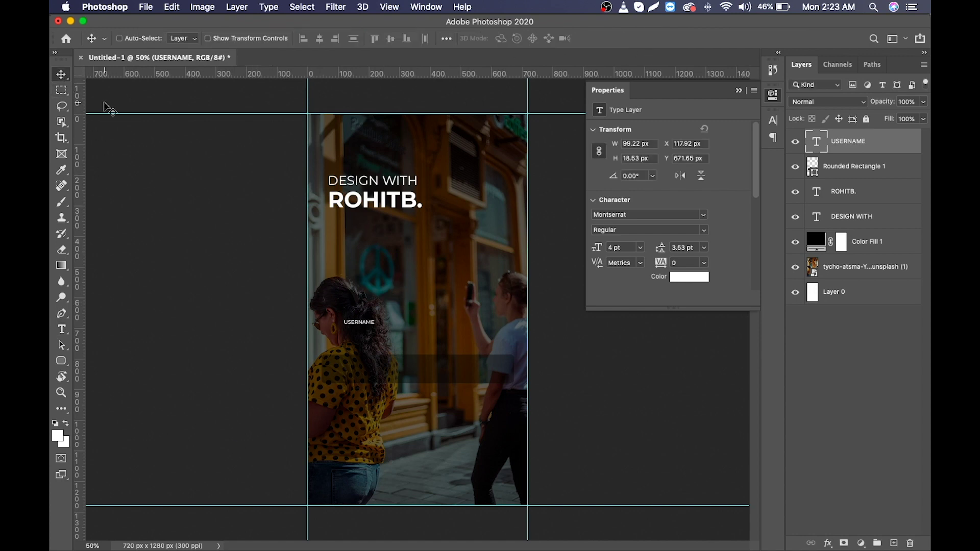
pyautogui.moveTo(407, 297); pyautogui.dragTo(342, 306)
pyautogui.scroll(3, 367, 330)
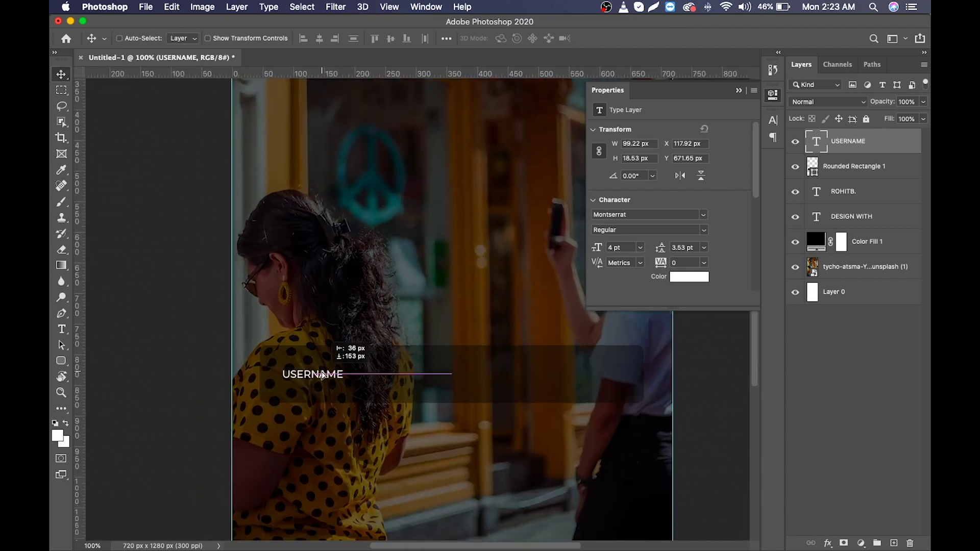
pyautogui.moveTo(341, 305); pyautogui.dragTo(340, 346)
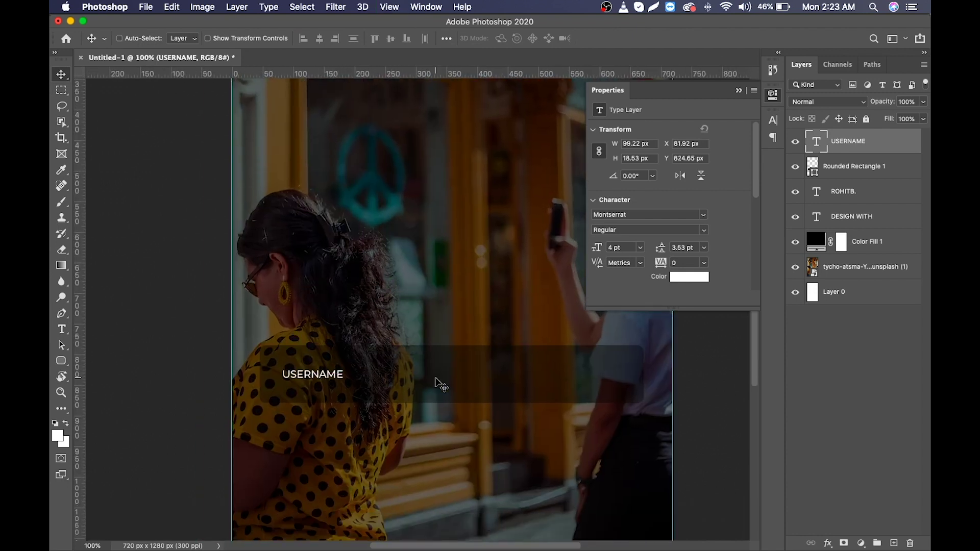
# - Group the USERNAME text with Rounded Rectangle 1 and name the group 'Username'
pyautogui.keyDown('shift'); pyautogui.click(893, 171); pyautogui.keyUp('shift')
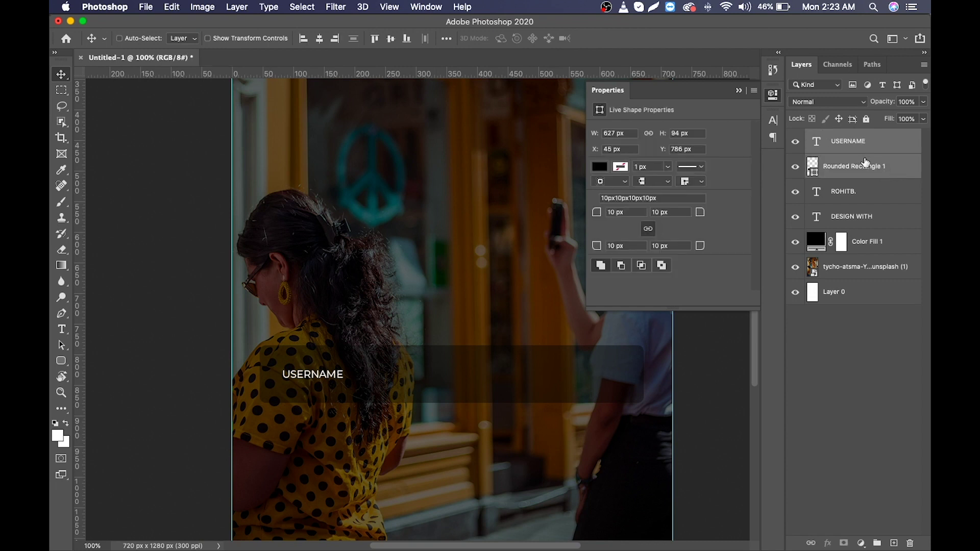
pyautogui.press('super+g')
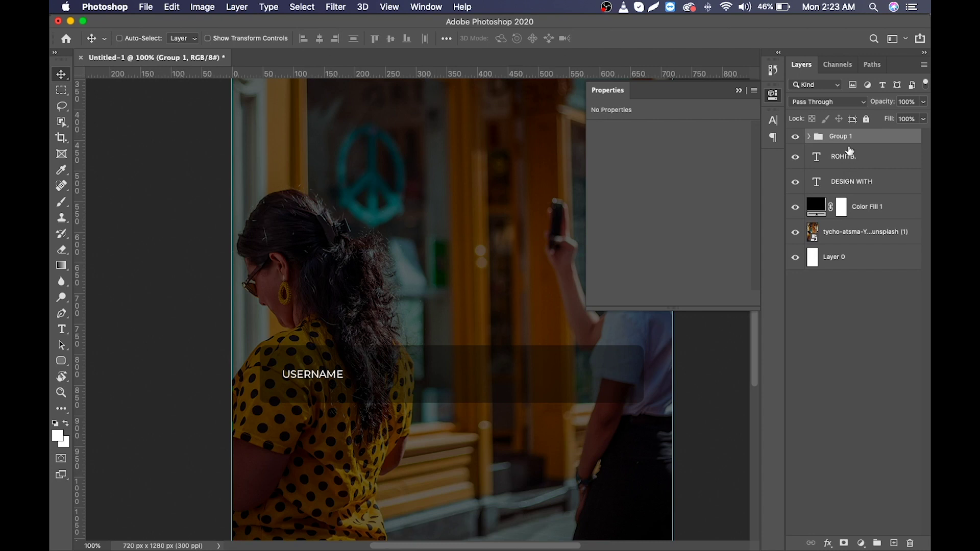
pyautogui.doubleClick(841, 137)
pyautogui.write('Username')
pyautogui.press('Return')
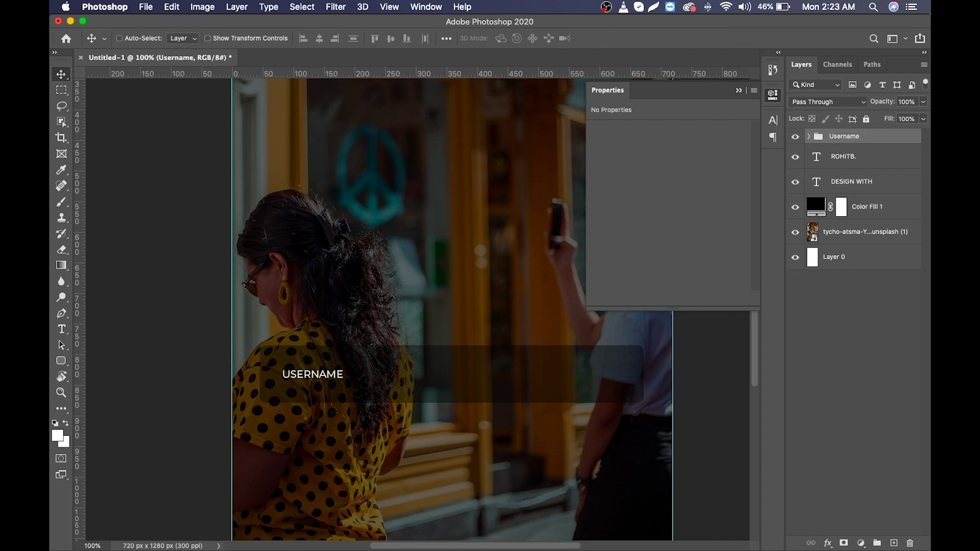
pyautogui.scroll(-5, 521, 344)
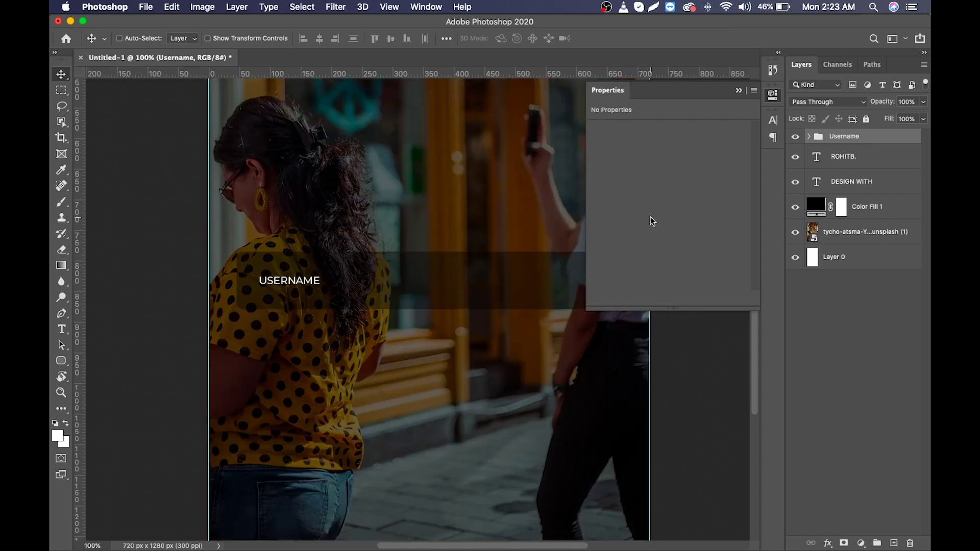
# - Duplicate the Username group as 'Password' and move the copy below the original field
pyautogui.rightClick(833, 143)
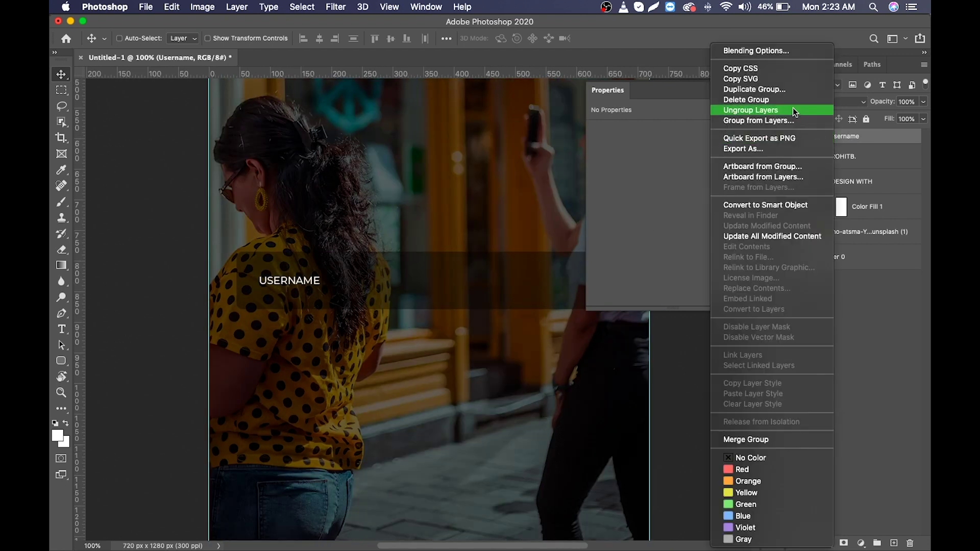
pyautogui.click(788, 89)
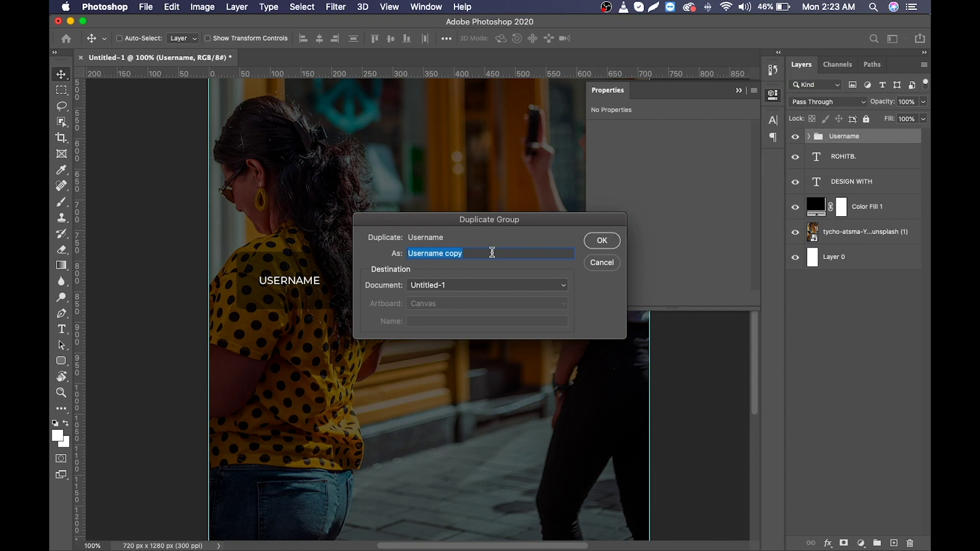
pyautogui.write('Password')
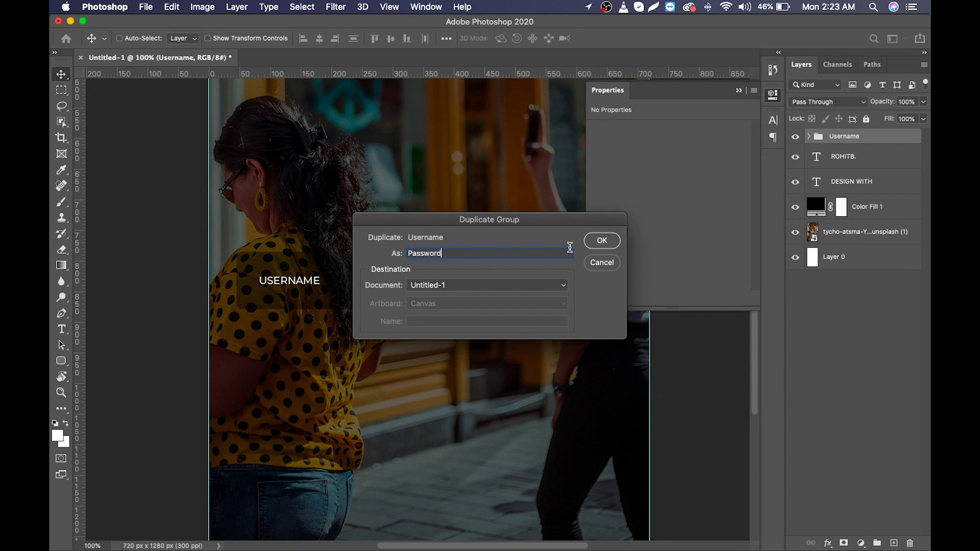
pyautogui.click(592, 240)
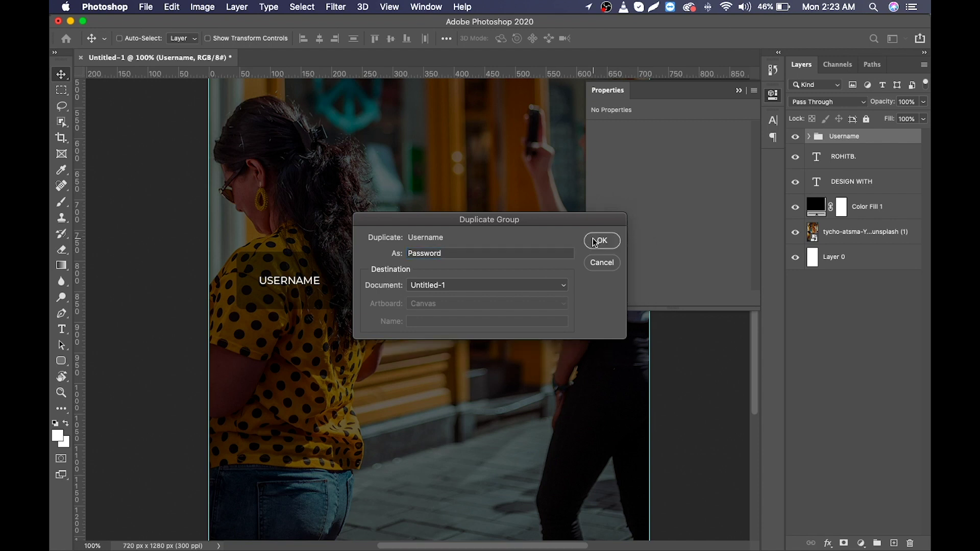
pyautogui.click(738, 91)
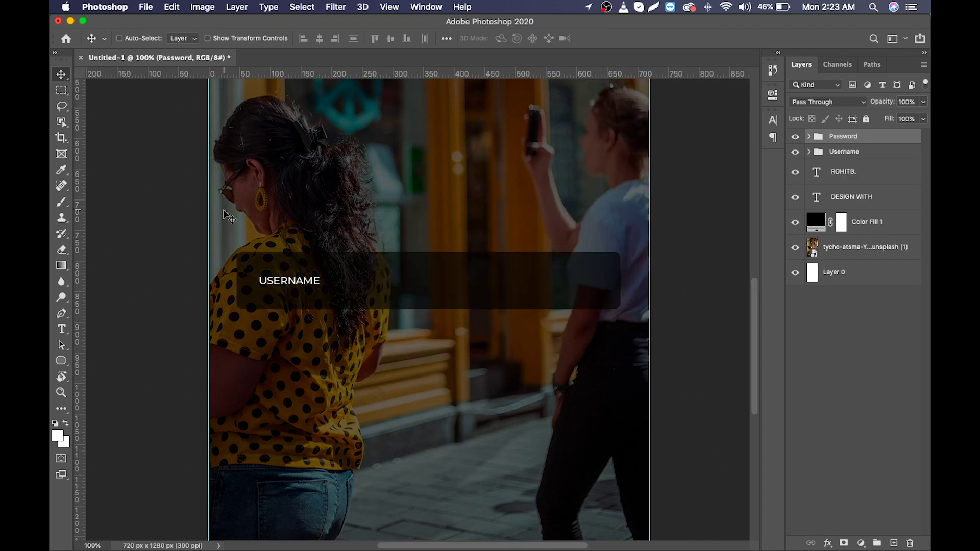
pyautogui.moveTo(351, 278); pyautogui.dragTo(348, 351)
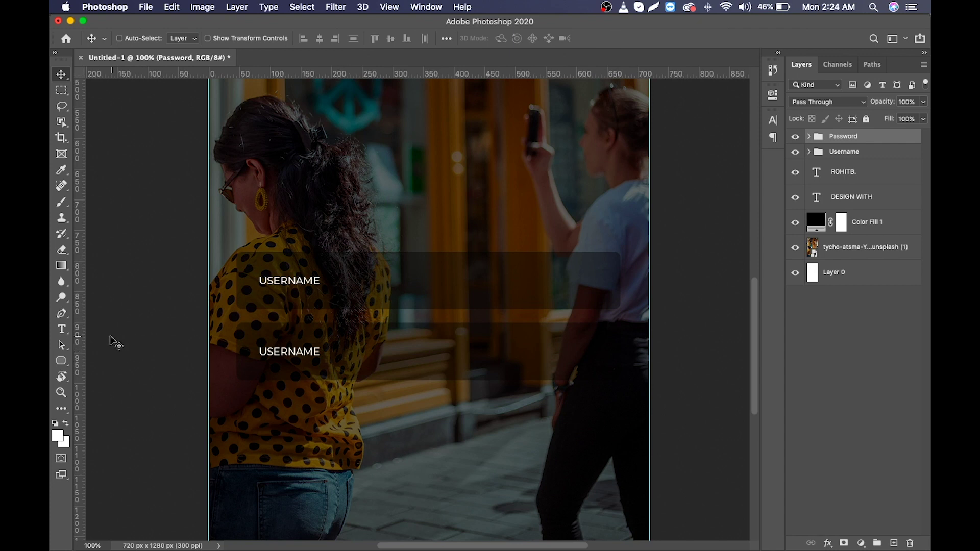
# - Replace the lower field's USERNAME label with a row of white dots at 10 pt
pyautogui.click(62, 329)
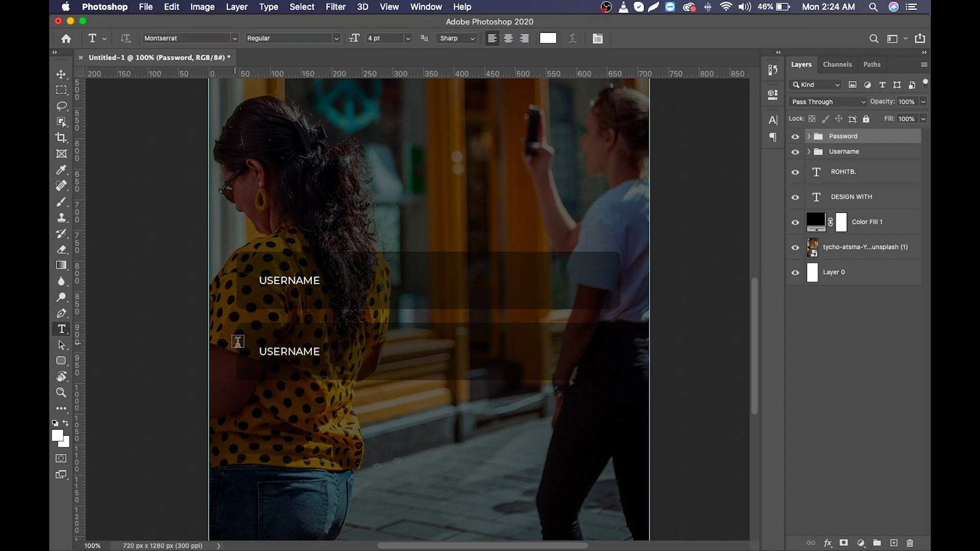
pyautogui.doubleClick(273, 349)
pyautogui.press('BackSpace')
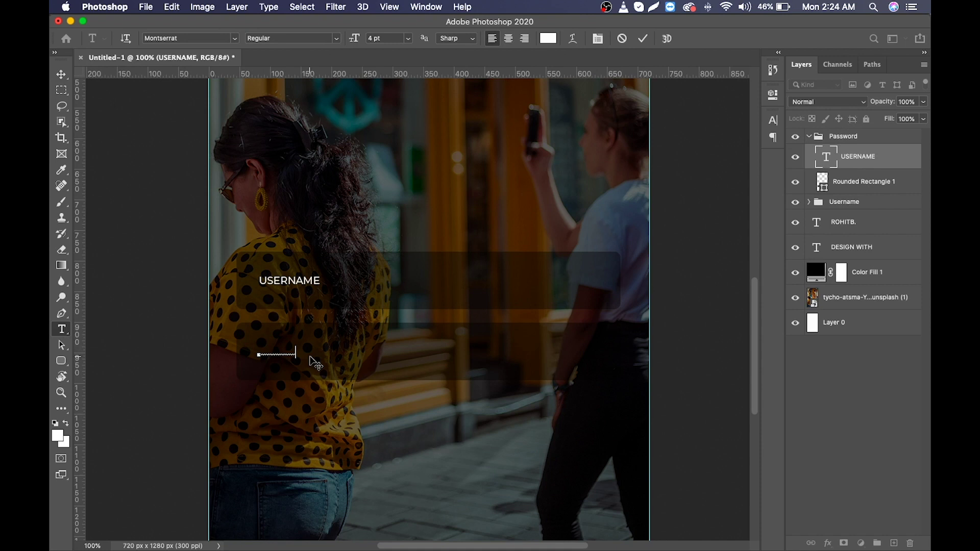
pyautogui.click(386, 38)
pyautogui.write('10')
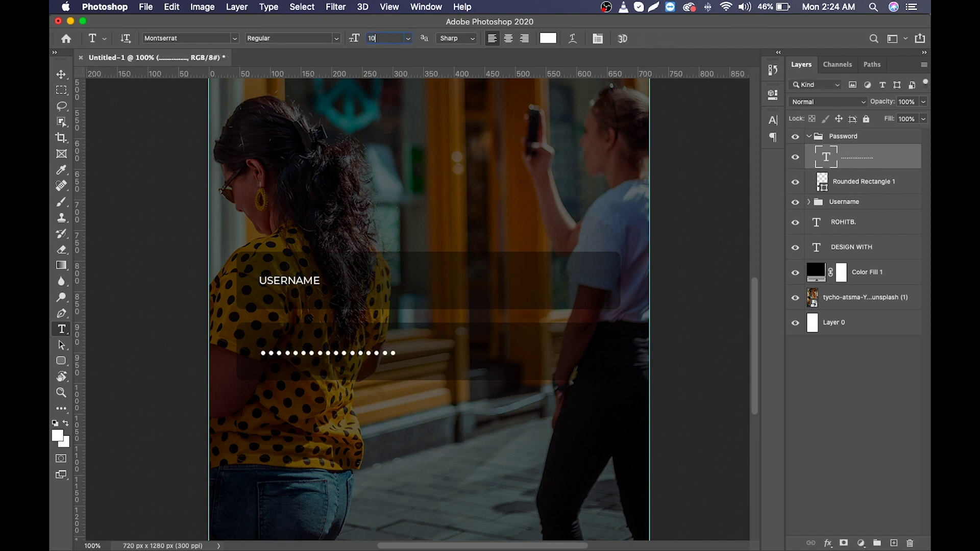
pyautogui.press('Return')
pyautogui.press('v')
pyautogui.press('Up')
pyautogui.press('Up')
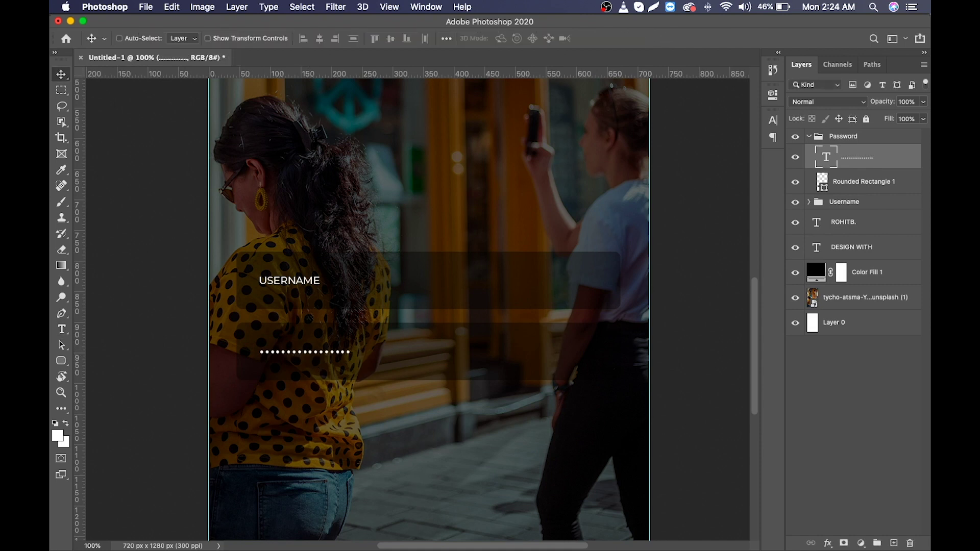
pyautogui.hotkey('ctrl', '-')
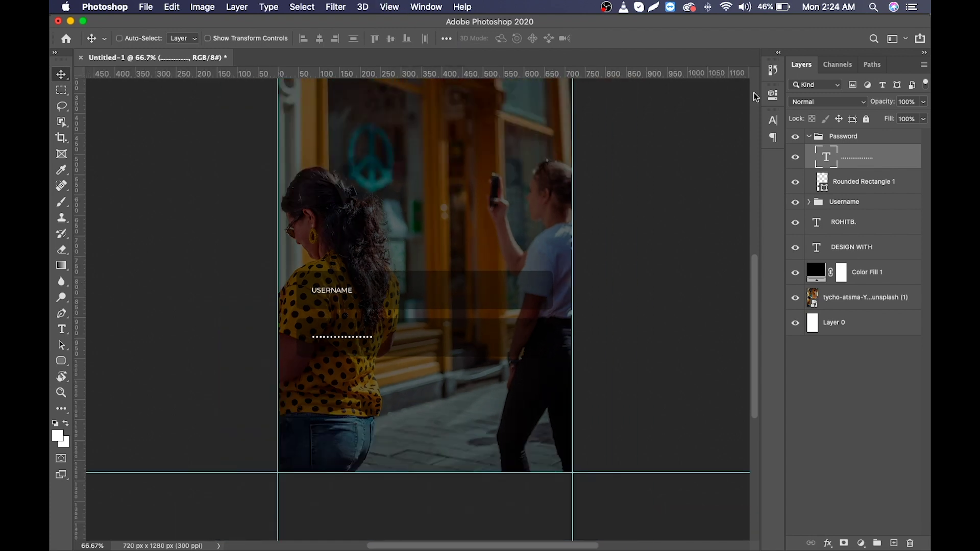
# - Duplicate the Username group as a new group named Button
pyautogui.click(809, 137)
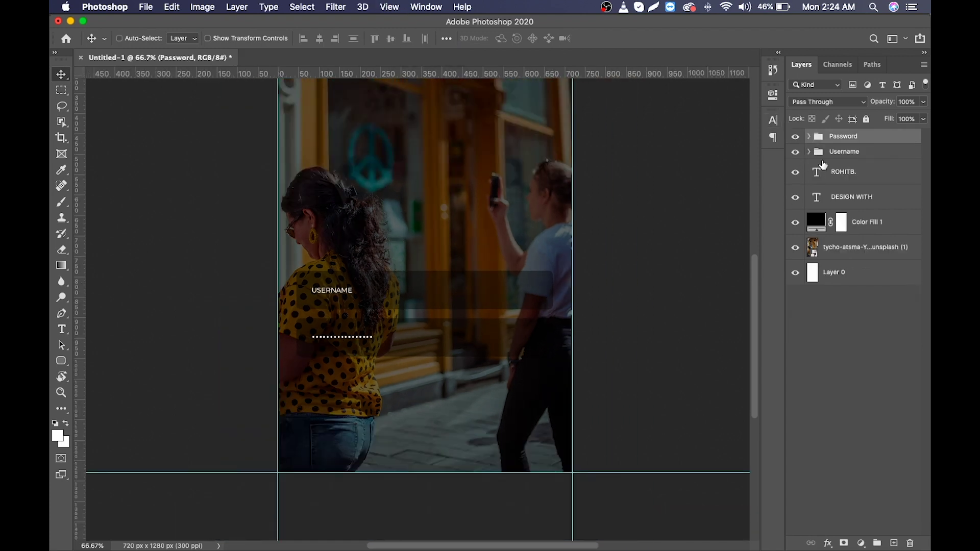
pyautogui.click(852, 156)
pyautogui.rightClick(851, 154)
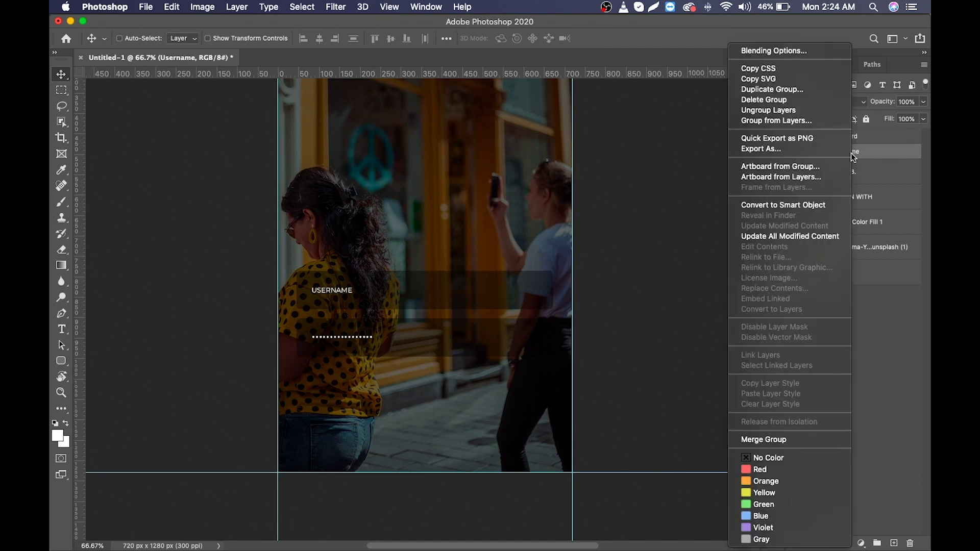
pyautogui.click(820, 95)
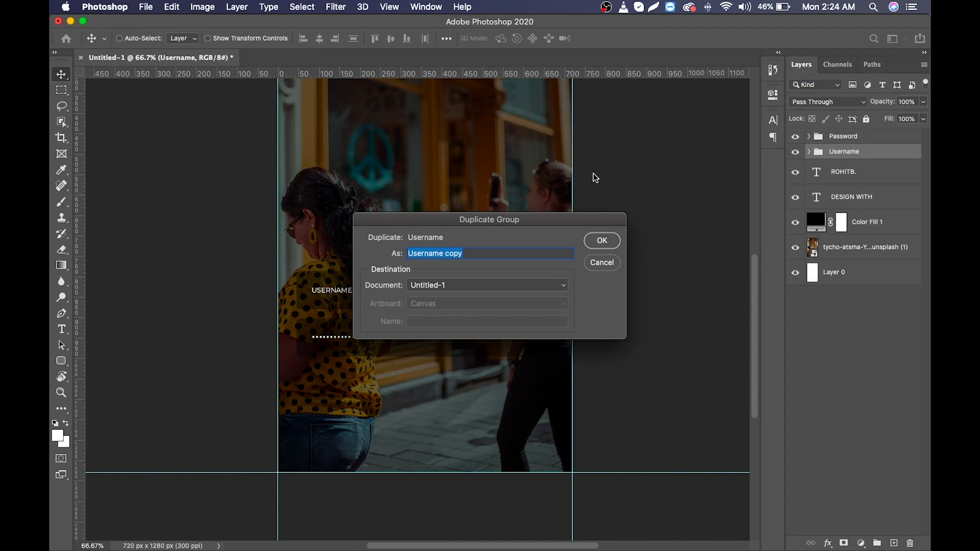
pyautogui.write('Button')
pyautogui.press('Return')
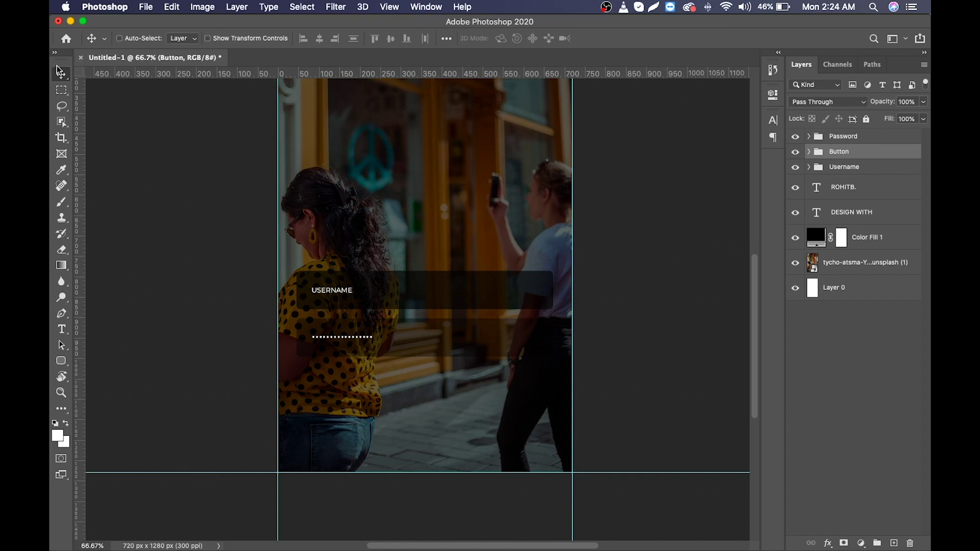
# - Move the Button group below the password field and expand its layers
pyautogui.moveTo(378, 289); pyautogui.dragTo(378, 365)
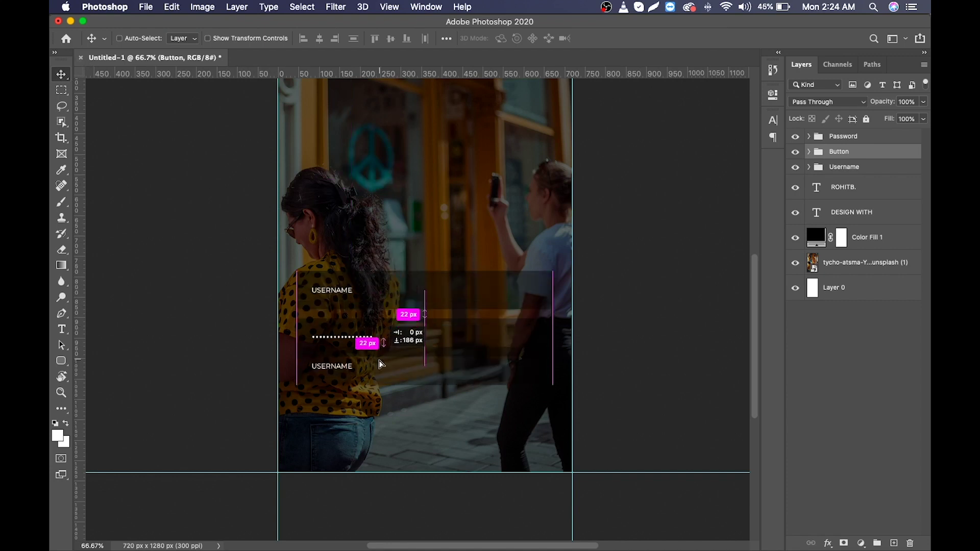
pyautogui.moveTo(379, 365); pyautogui.dragTo(384, 379)
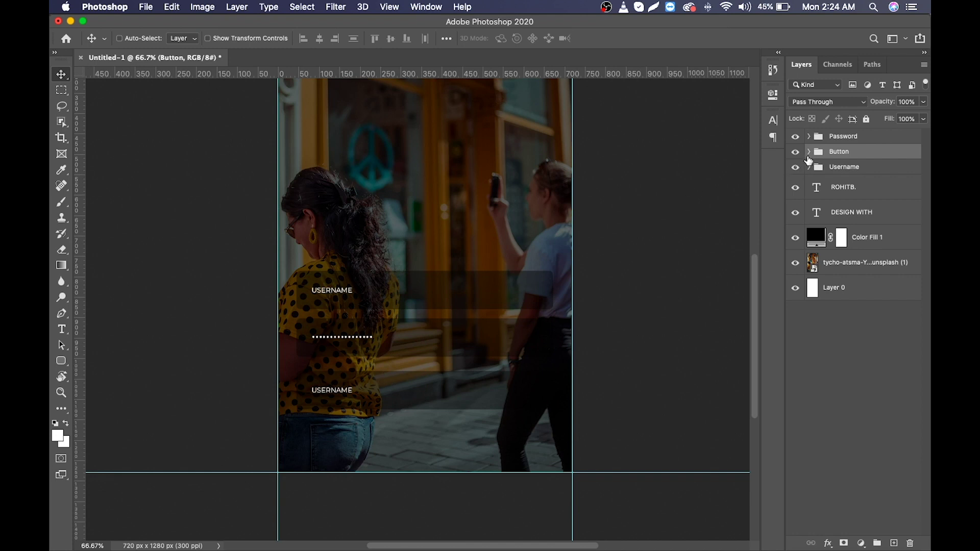
pyautogui.click(809, 152)
# - Fill the Button rectangle with crimson #e3053f and set its opacity to 60%
pyautogui.click(853, 203)
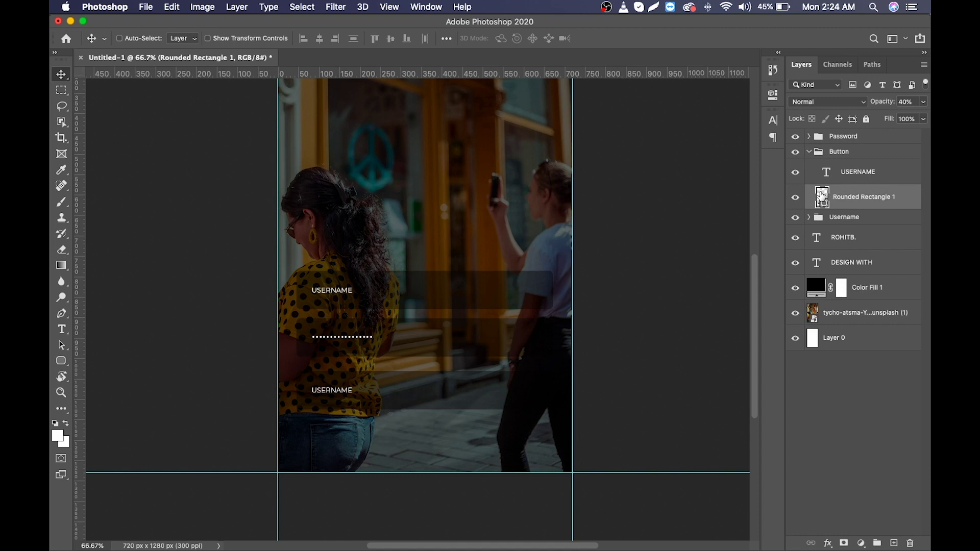
pyautogui.doubleClick(821, 196)
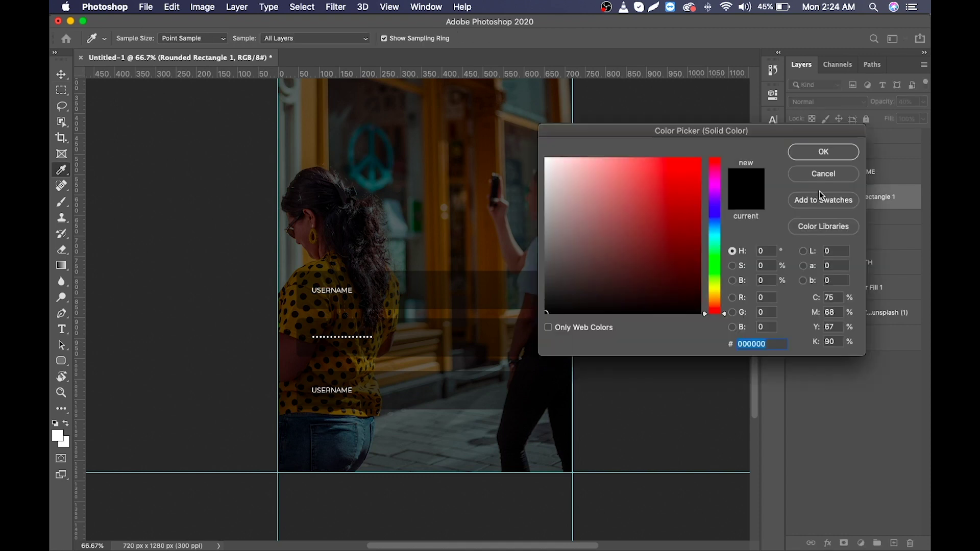
pyautogui.click(720, 165)
pyautogui.click(691, 170)
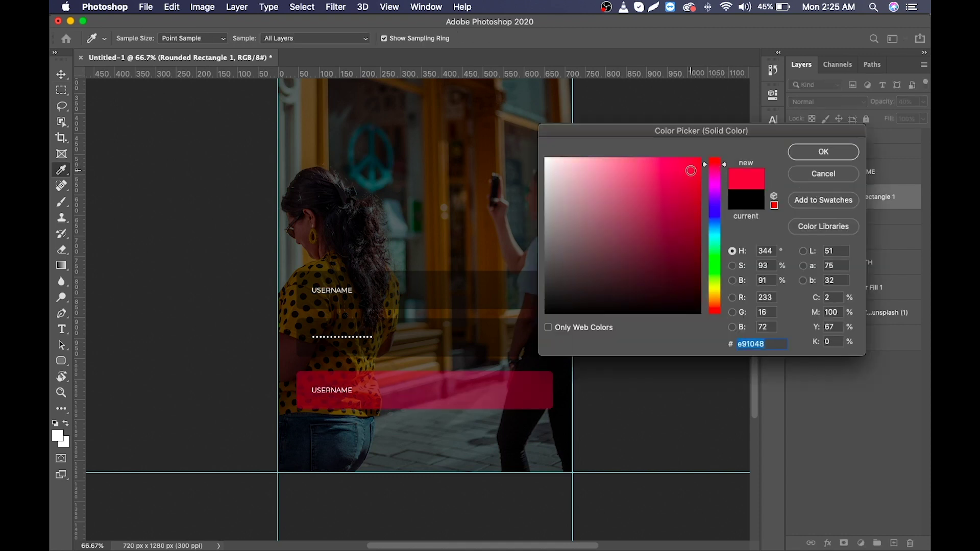
pyautogui.moveTo(691, 171); pyautogui.dragTo(697, 175)
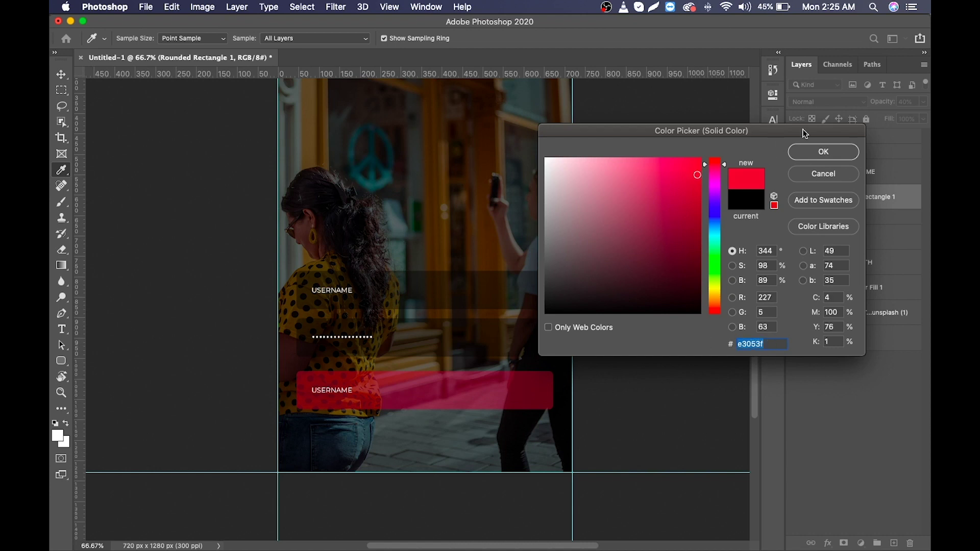
pyautogui.click(823, 151)
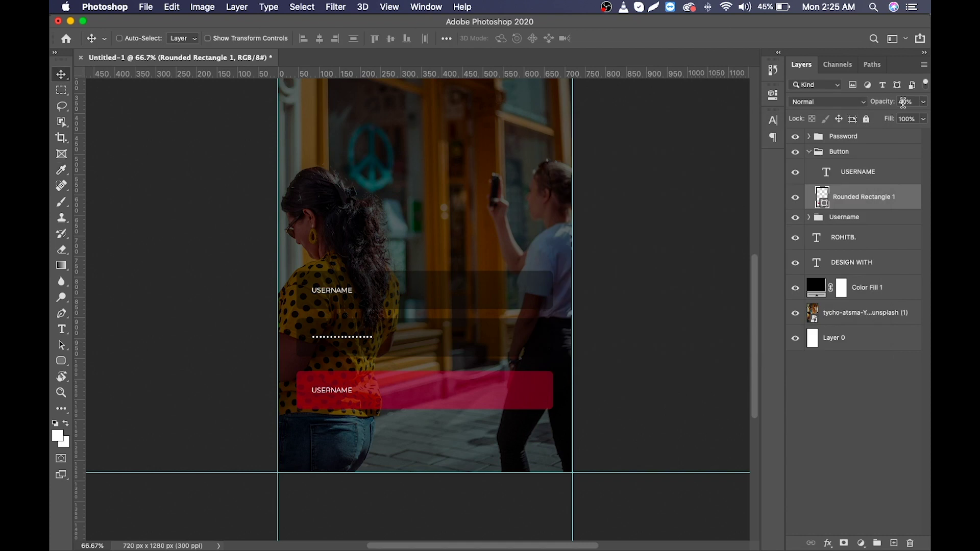
pyautogui.click(904, 103)
pyautogui.write('60')
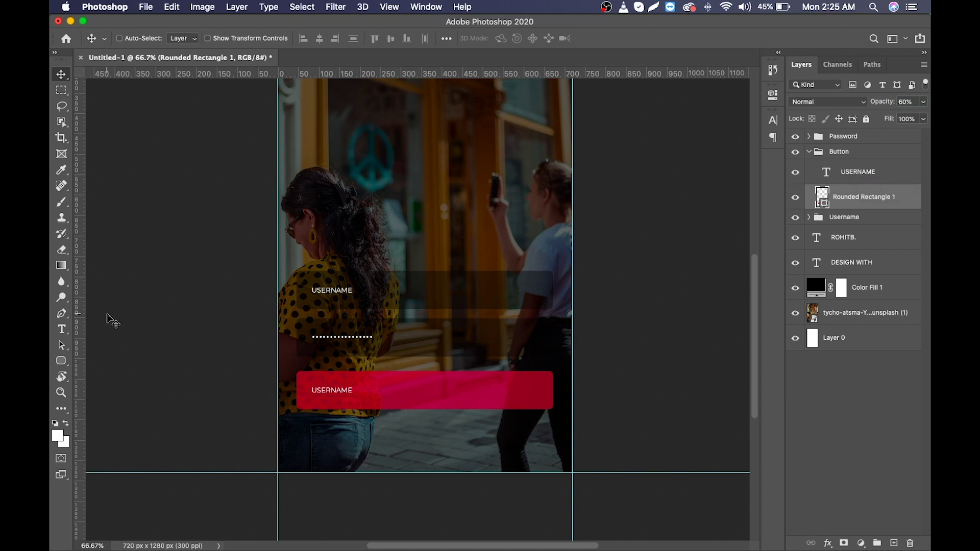
# - Change the red button's label text from USERNAME to SUBMIT
pyautogui.click(64, 331)
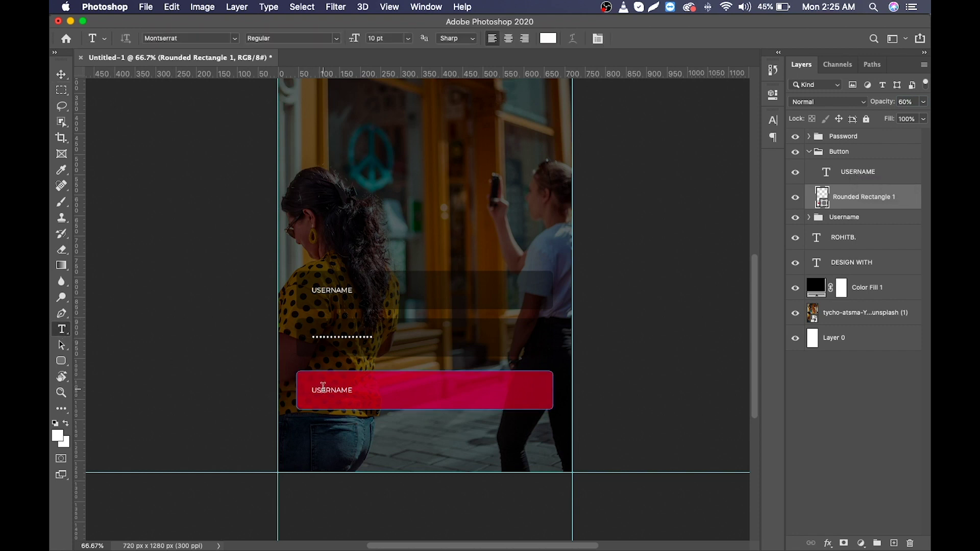
pyautogui.doubleClick(323, 389)
pyautogui.press('BackSpace')
pyautogui.write('SUBMIT')
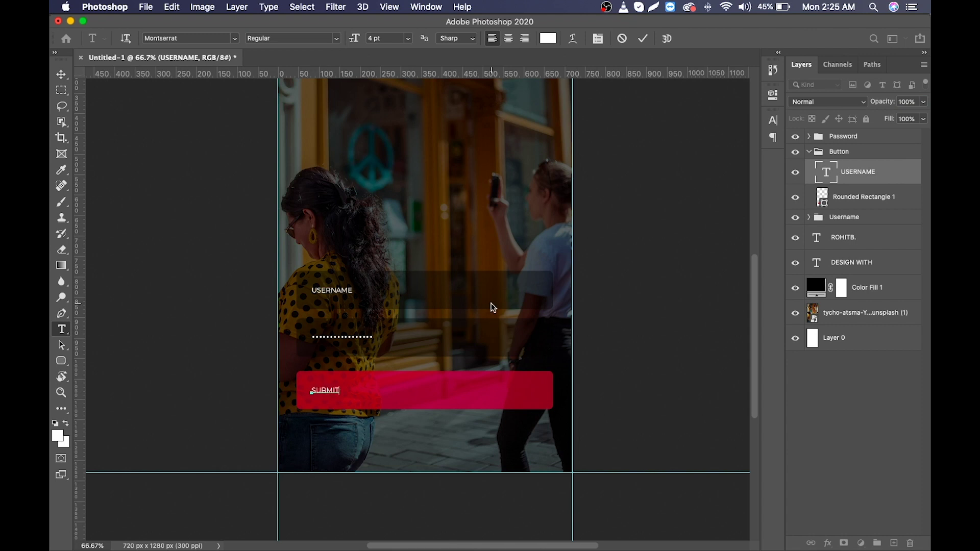
pyautogui.click(643, 39)
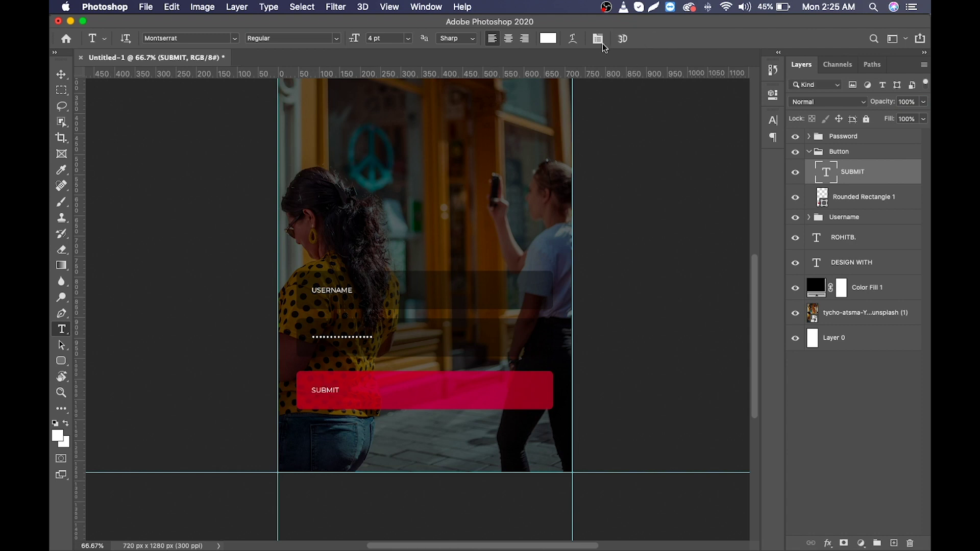
# - Drag and nudge the SUBMIT label to the centre of the button
pyautogui.click(60, 75)
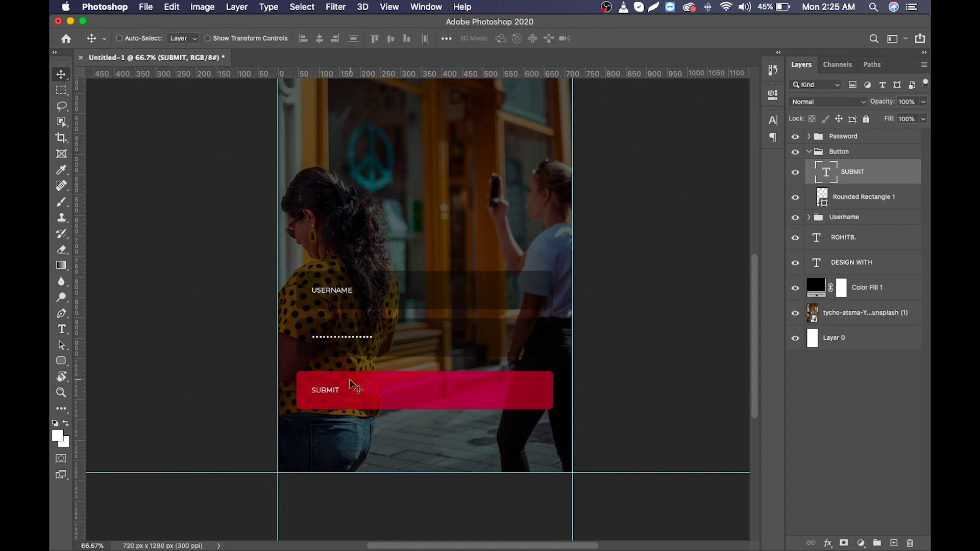
pyautogui.moveTo(335, 393)
pyautogui.mouseDown()
pyautogui.moveTo(427, 392)
pyautogui.moveTo(418, 393)
pyautogui.mouseUp()
pyautogui.press('Right')
pyautogui.press('Right')
pyautogui.press('Right')
# - Set the SUBMIT label to Montserrat Bold at 5 pt
pyautogui.click(63, 330)
pyautogui.click(335, 39)
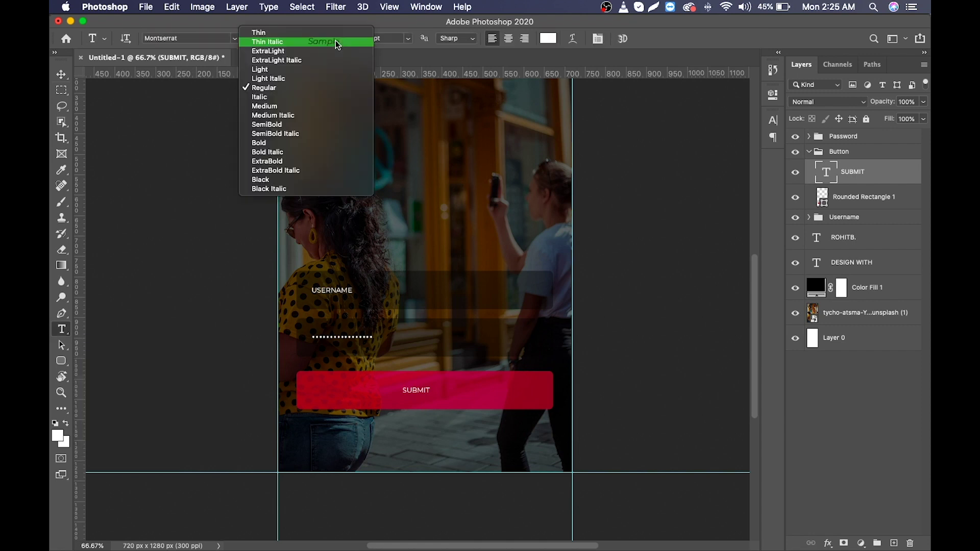
pyautogui.click(311, 142)
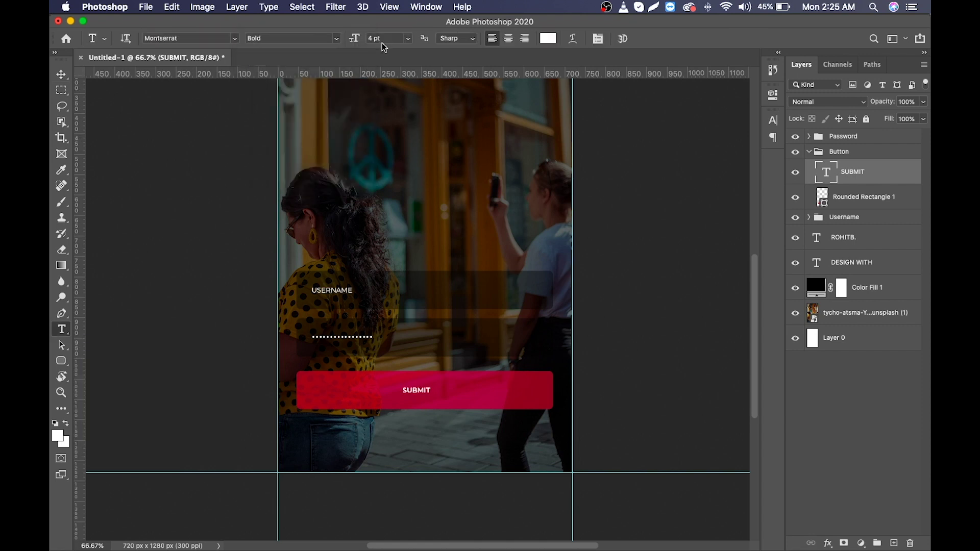
pyautogui.click(369, 39)
pyautogui.write('5')
pyautogui.press('Return')
# - Set the password field's background rectangle to 60% opacity
pyautogui.click(809, 136)
pyautogui.click(849, 183)
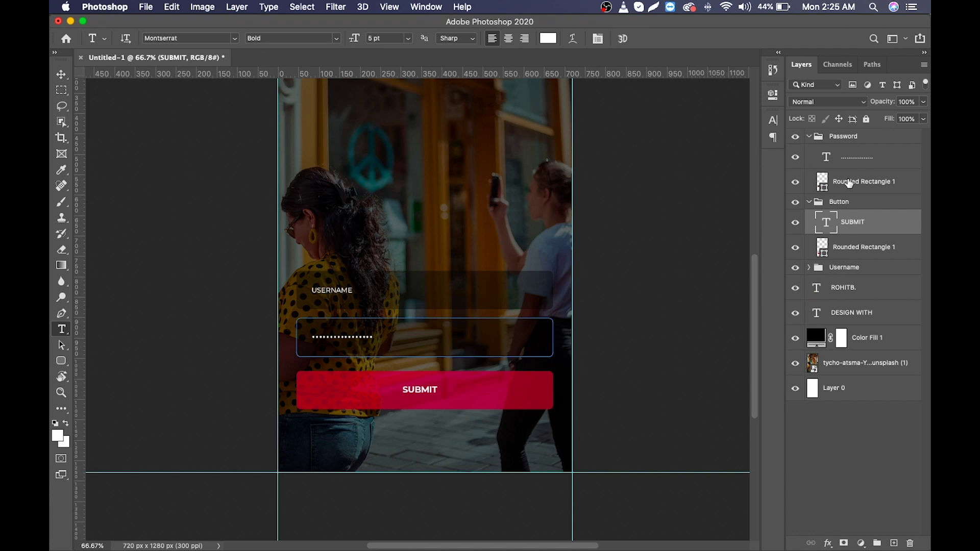
pyautogui.click(905, 101)
pyautogui.write('60')
pyautogui.press('Return')
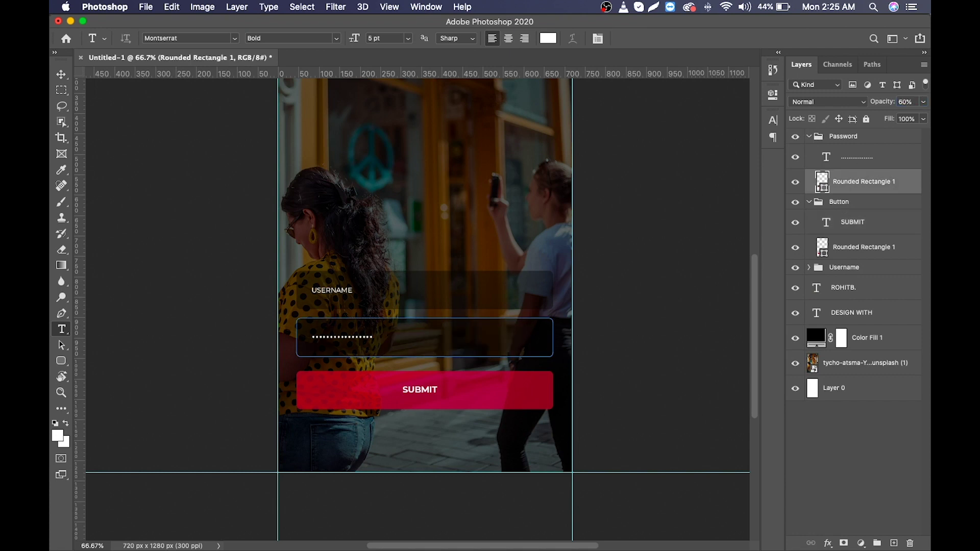
# - Set the username field's background rectangle to 60% opacity as well
pyautogui.click(809, 267)
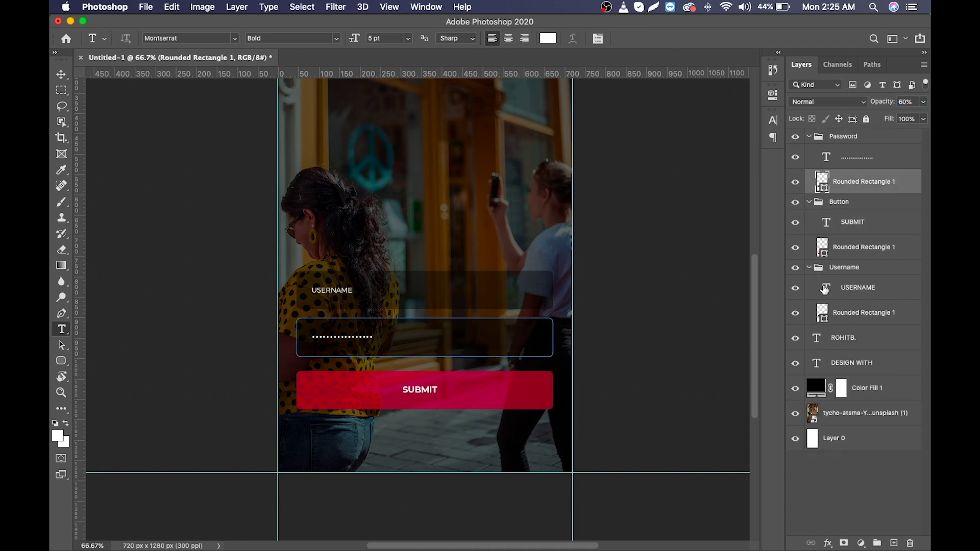
pyautogui.click(846, 312)
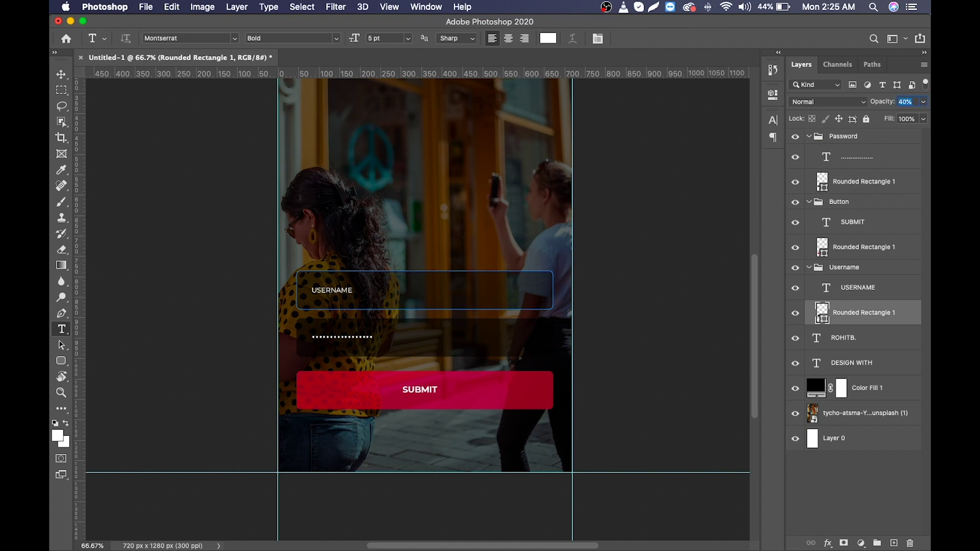
pyautogui.write('60')
pyautogui.press('Return')
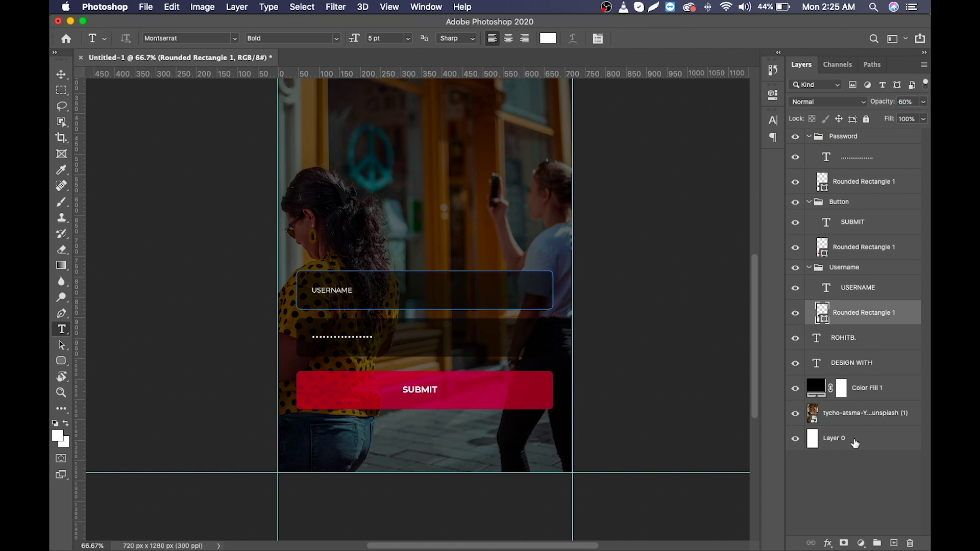
# - Check the whole layout at different zoom levels and collapse the Password group
pyautogui.click(854, 443)
pyautogui.press('super+minus')
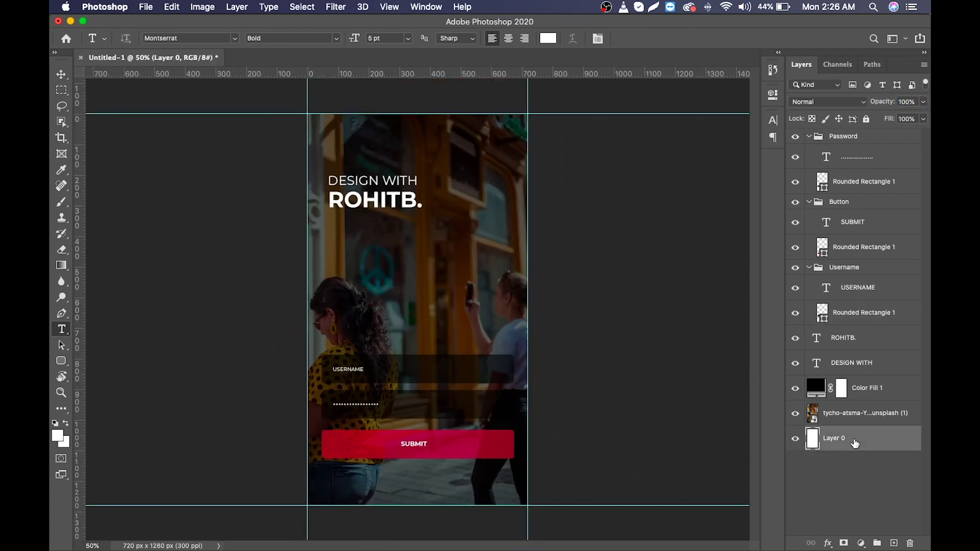
pyautogui.press('super+equal')
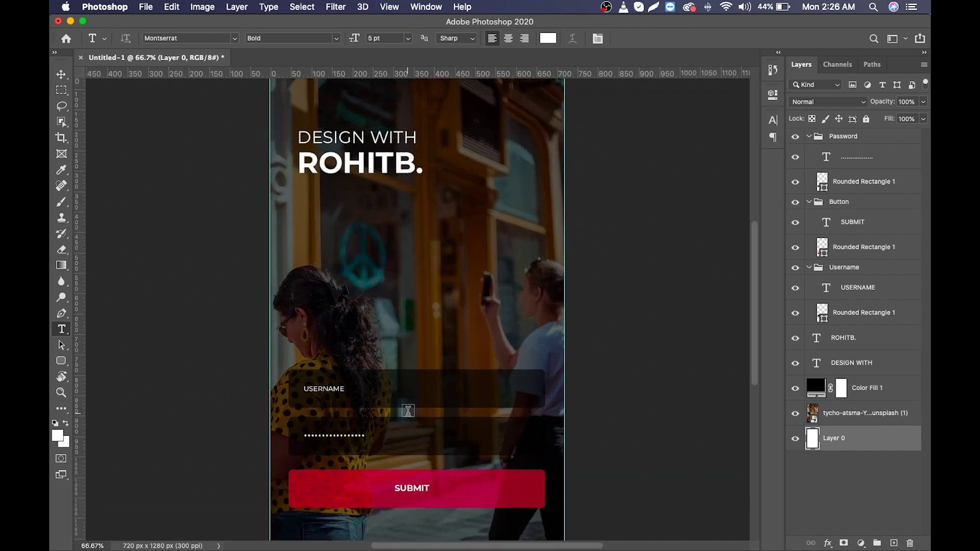
pyautogui.scroll(-3, 408, 411)
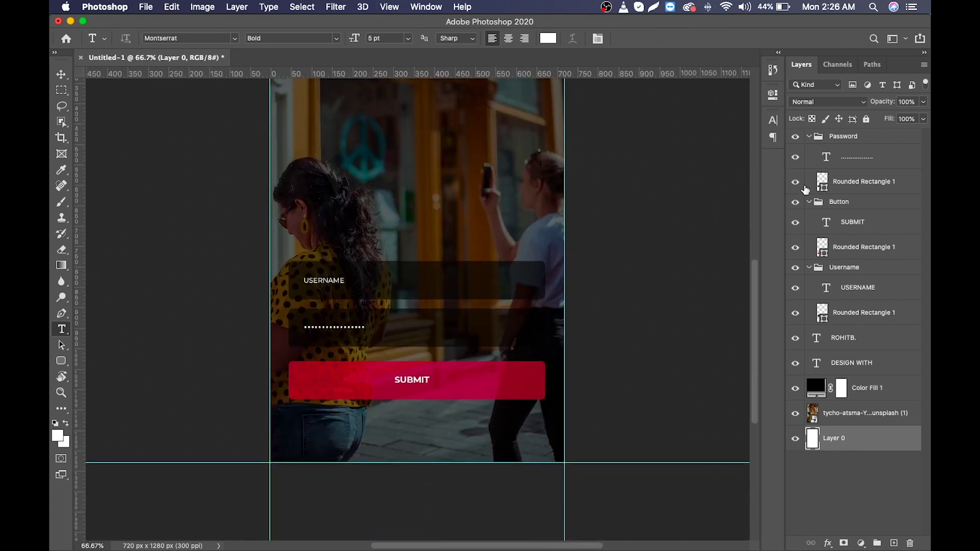
pyautogui.click(844, 136)
pyautogui.click(809, 136)
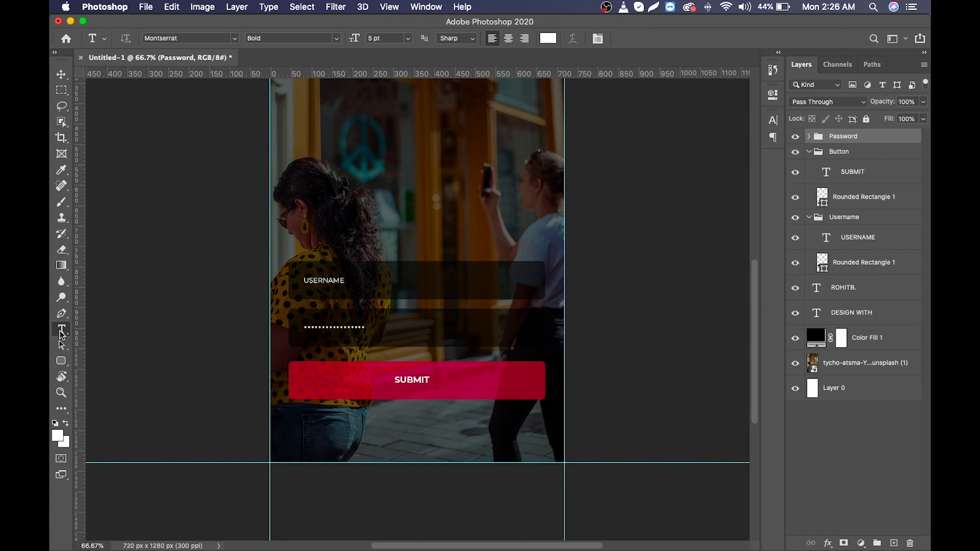
# - Place a white REGISTER text layer centred under the red SUBMIT button
pyautogui.click(398, 434)
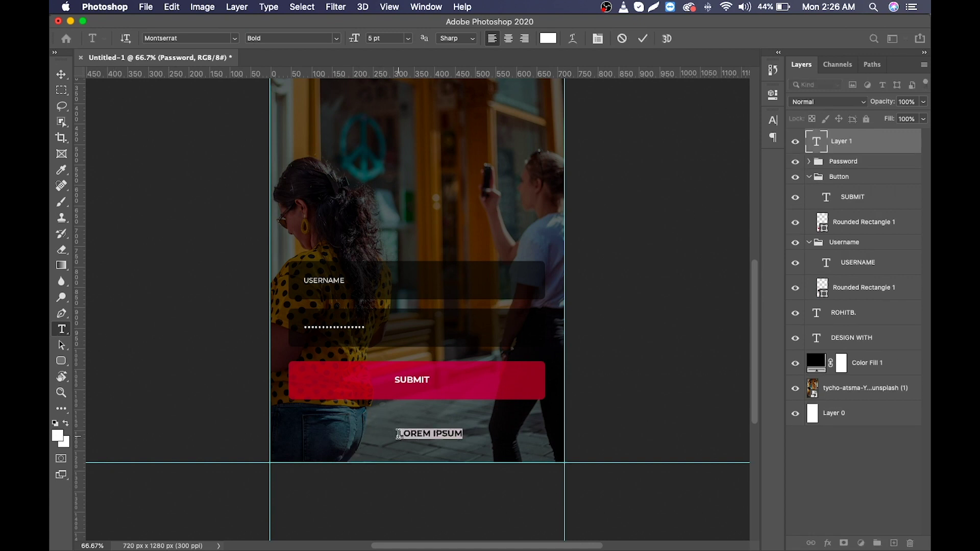
pyautogui.press('BackSpace')
pyautogui.write('REGISTER')
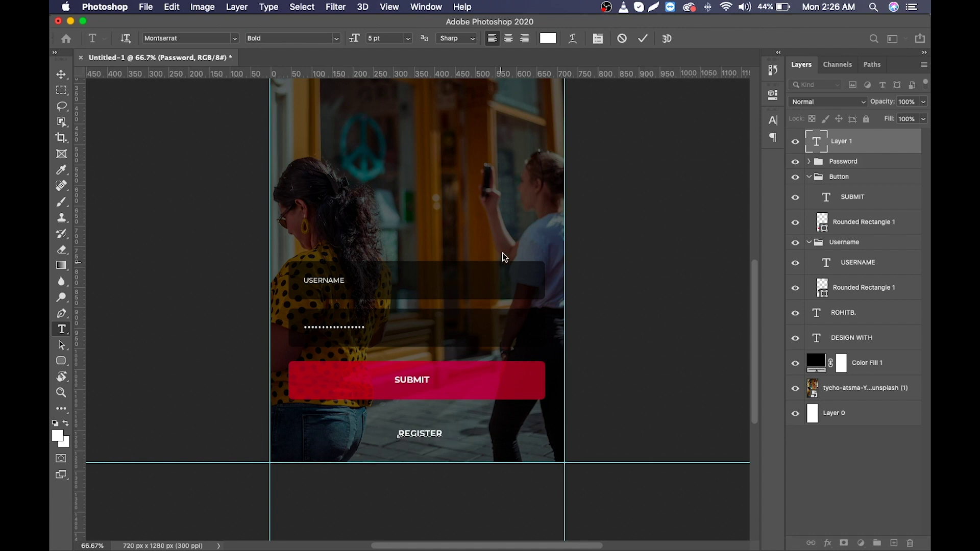
pyautogui.click(643, 39)
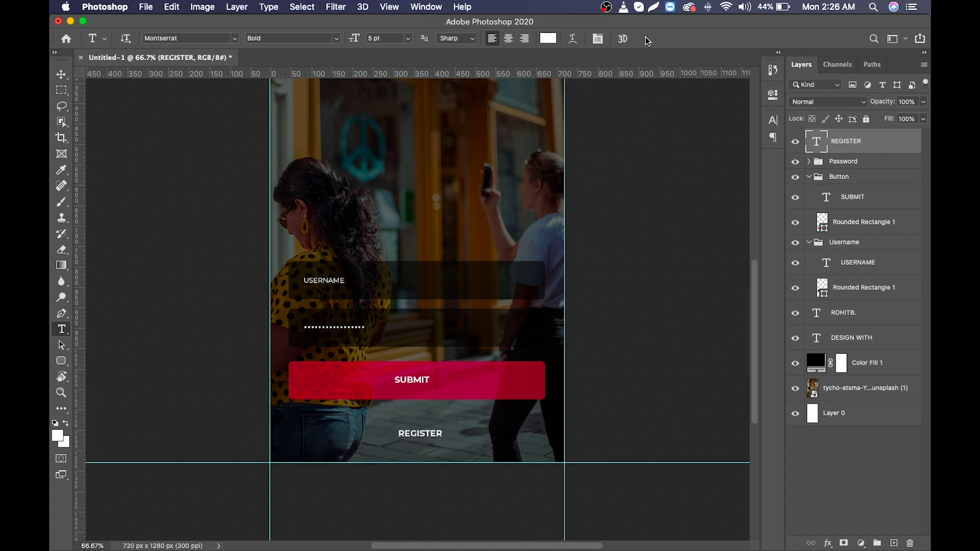
pyautogui.click(61, 74)
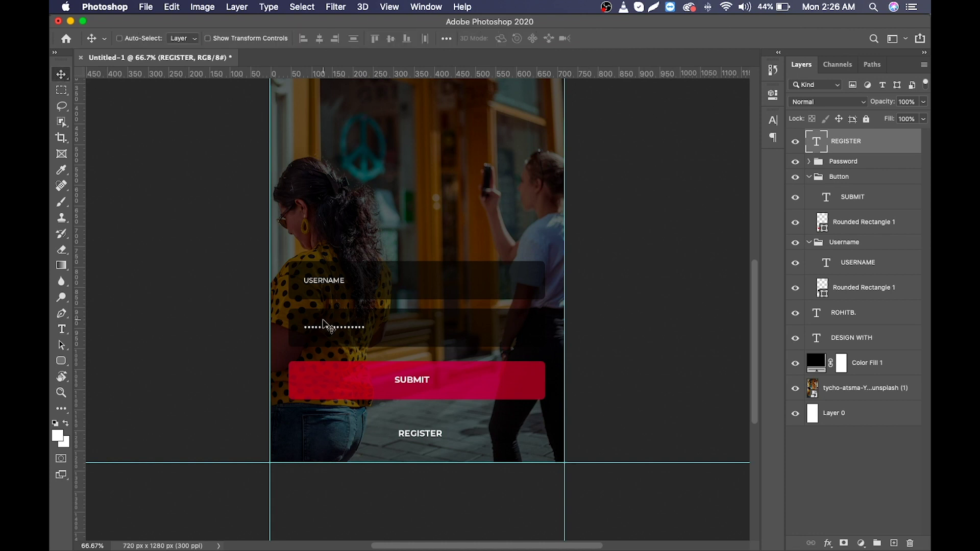
pyautogui.moveTo(431, 434); pyautogui.dragTo(419, 439)
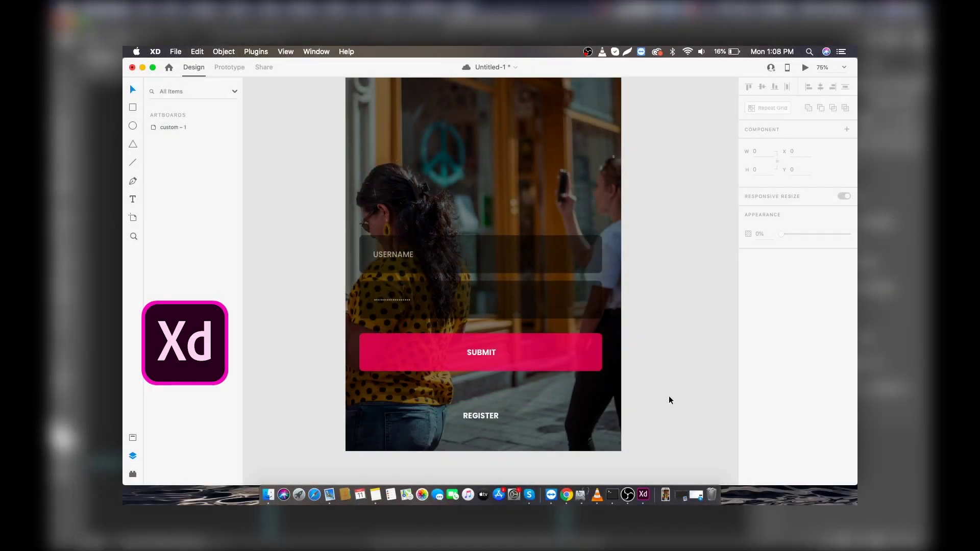
pyautogui.press('super+0')
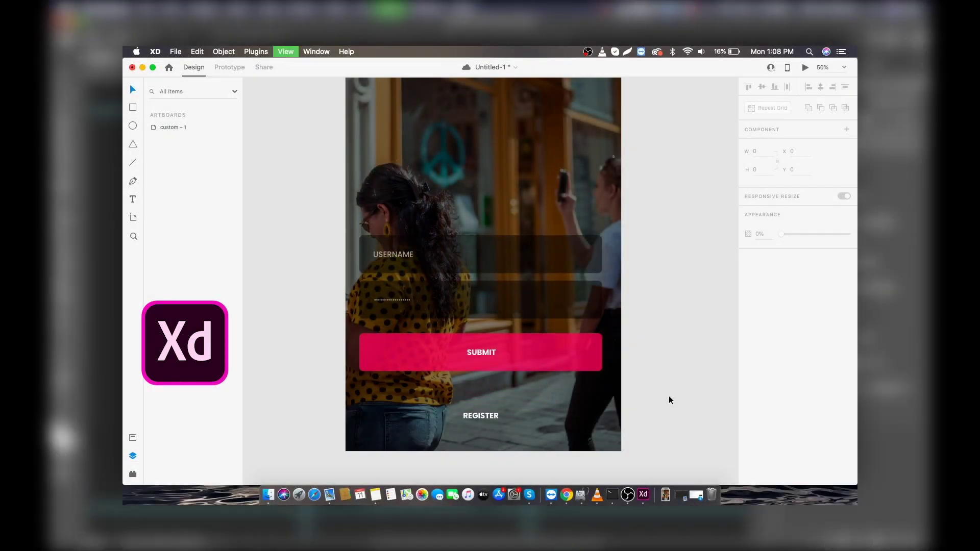